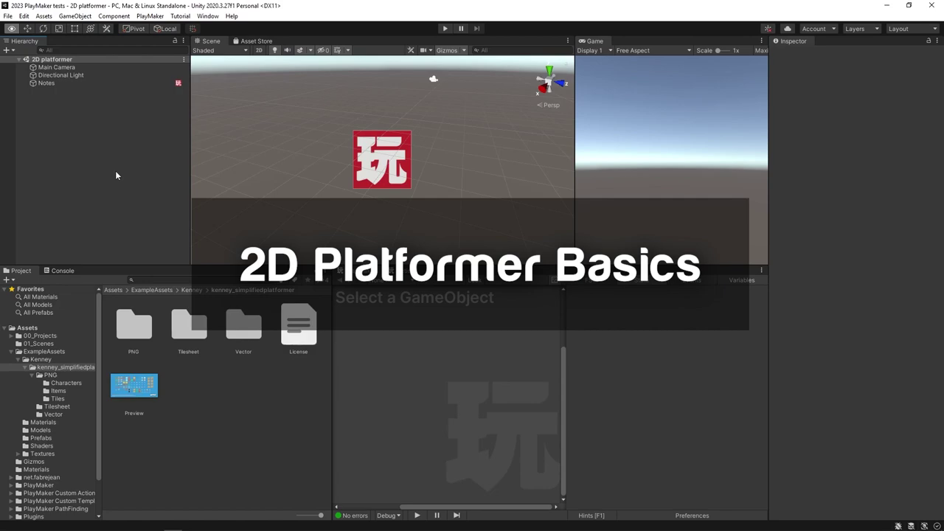
- Open the PNG folder and browse the Characters sprites, ending on platformChar_duck
{"action": "key", "text": "w"}
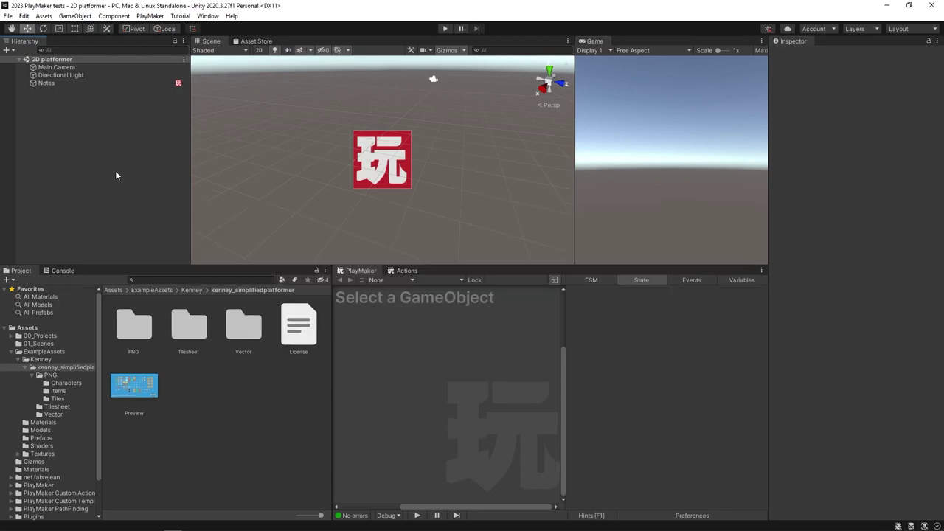
{"action": "key", "text": "alt+Tab"}
{"action": "left_click", "coordinate": [120, 334]}
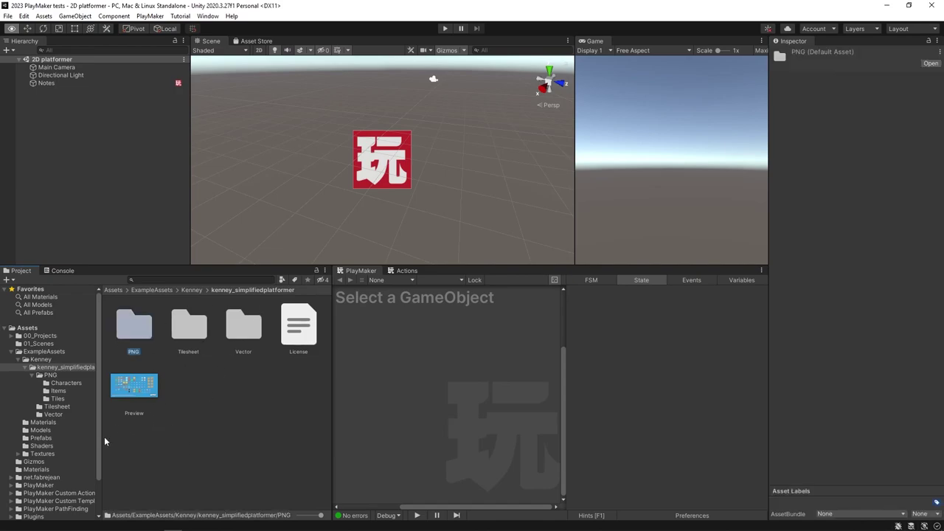
{"action": "double_click", "coordinate": [133, 329]}
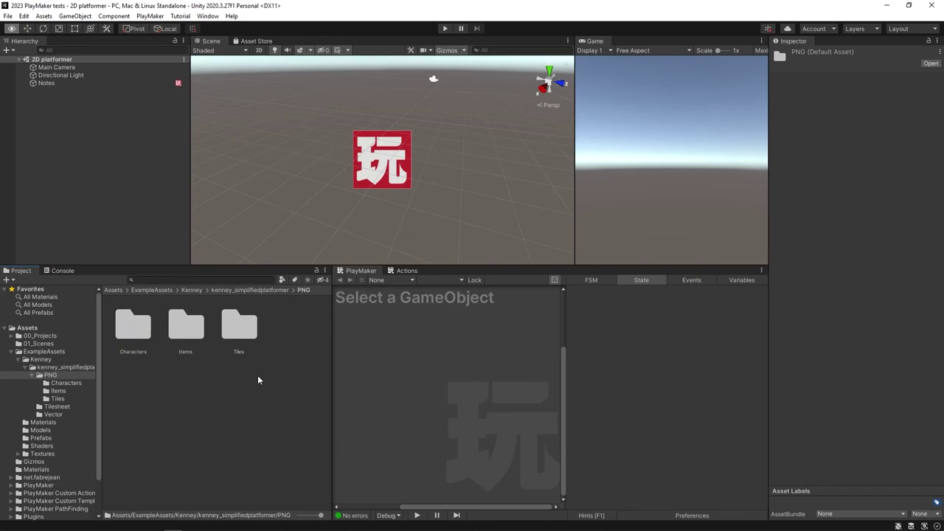
{"action": "double_click", "coordinate": [149, 332]}
{"action": "left_click", "coordinate": [189, 324]}
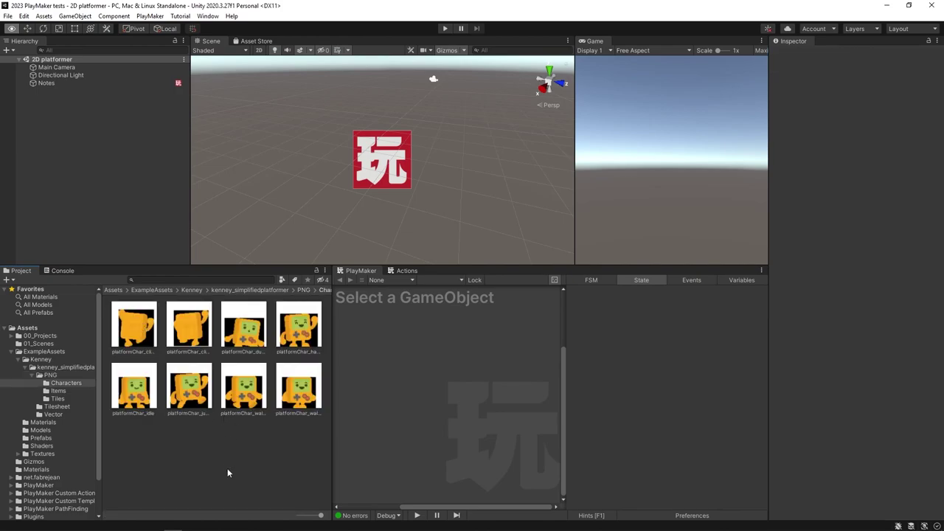
{"action": "key", "text": "Left"}
{"action": "key", "text": "Down"}
{"action": "key", "text": "Right"}
{"action": "key", "text": "Right"}
{"action": "key", "text": "Right"}
{"action": "key", "text": "Up"}
{"action": "left_click", "coordinate": [235, 336]}
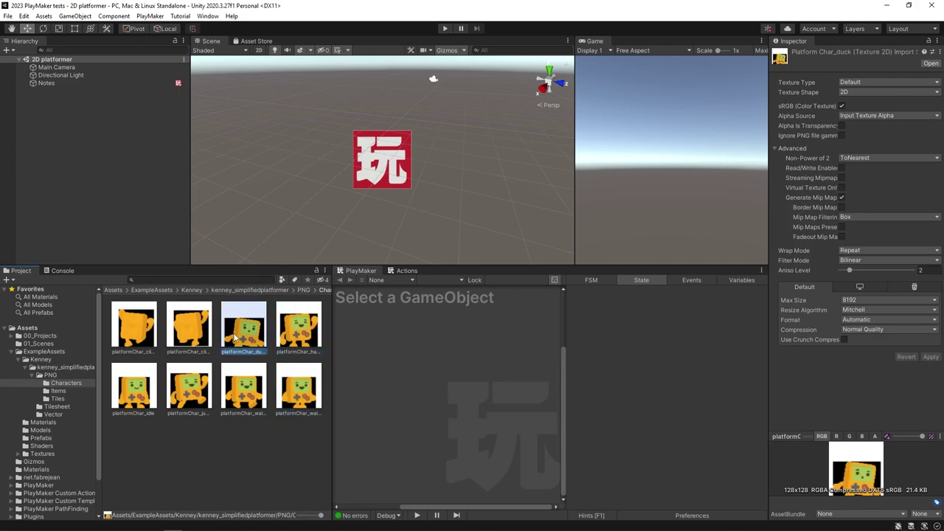
- Browse the Items folder sprites through to the blue key
{"action": "left_click", "coordinate": [303, 290]}
{"action": "double_click", "coordinate": [186, 325]}
{"action": "left_click", "coordinate": [130, 329]}
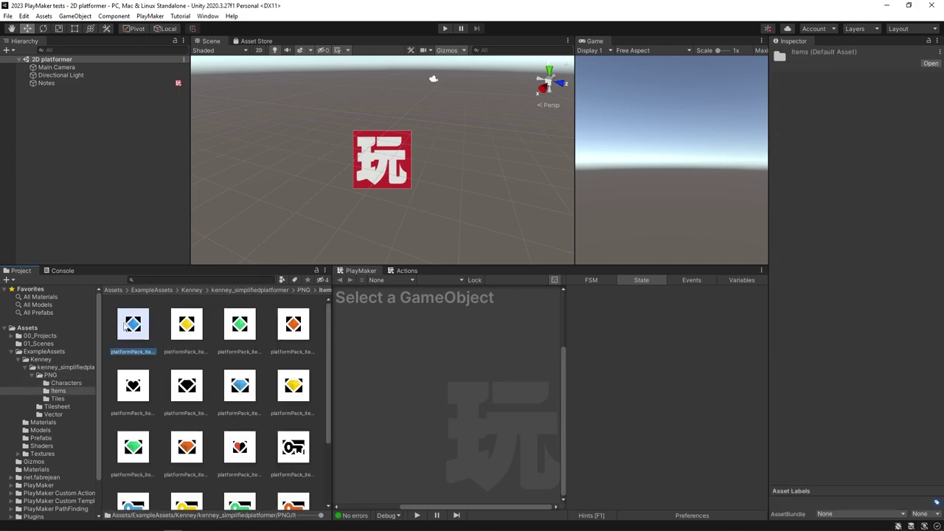
{"action": "key", "text": "Down"}
{"action": "key", "text": "Down"}
{"action": "key", "text": "Down"}
{"action": "key", "text": "Down"}
{"action": "key", "text": "Right"}
{"action": "key", "text": "Up"}
{"action": "key", "text": "Left"}
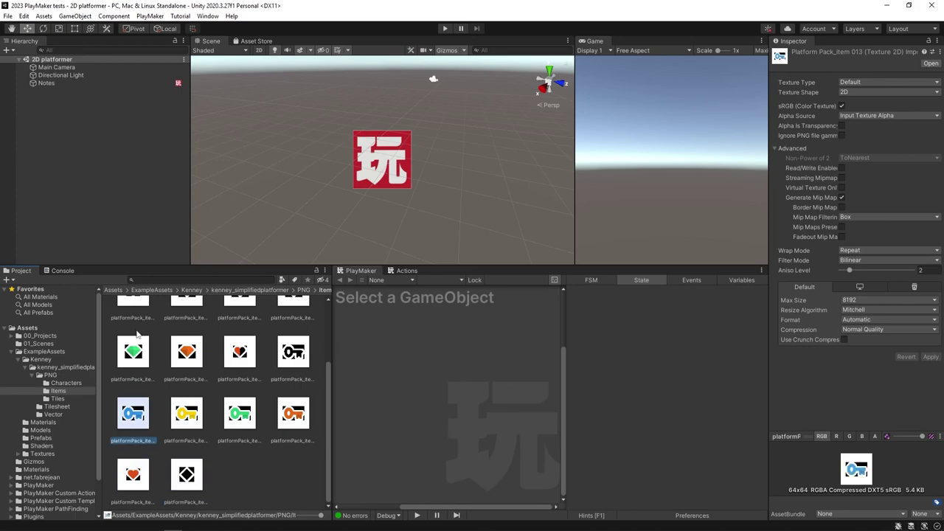
- Browse all the Tiles folder sprites, then return to the PNG folder
{"action": "left_click", "coordinate": [303, 290]}
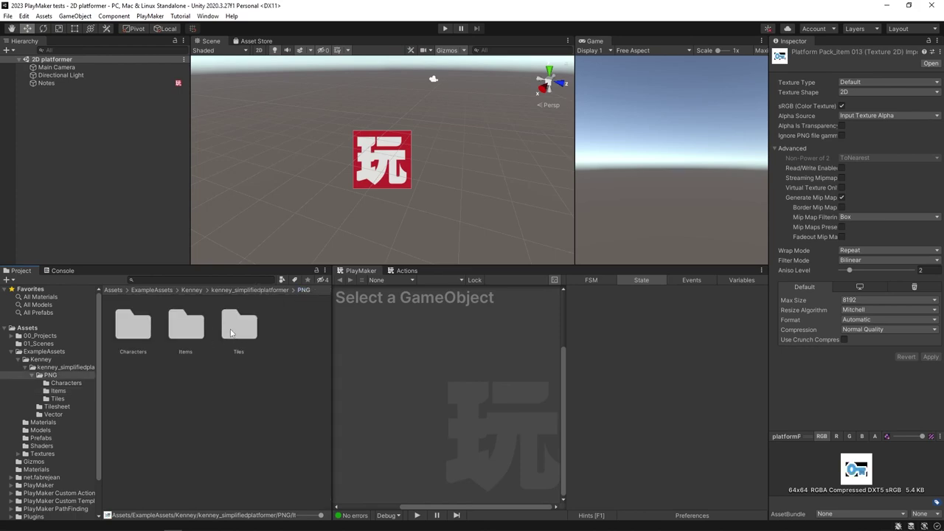
{"action": "double_click", "coordinate": [235, 325]}
{"action": "left_click", "coordinate": [138, 331]}
{"action": "key", "text": "Right"}
{"action": "key", "text": "Down"}
{"action": "key", "text": "Left"}
{"action": "key", "text": "Up"}
{"action": "key", "text": "Down"}
{"action": "key", "text": "Down"}
{"action": "key", "text": "Right"}
{"action": "key", "text": "Down"}
{"action": "key", "text": "Up"}
{"action": "key", "text": "Right"}
{"action": "key", "text": "Down"}
{"action": "key", "text": "Down"}
{"action": "key", "text": "Left"}
{"action": "key", "text": "Up"}
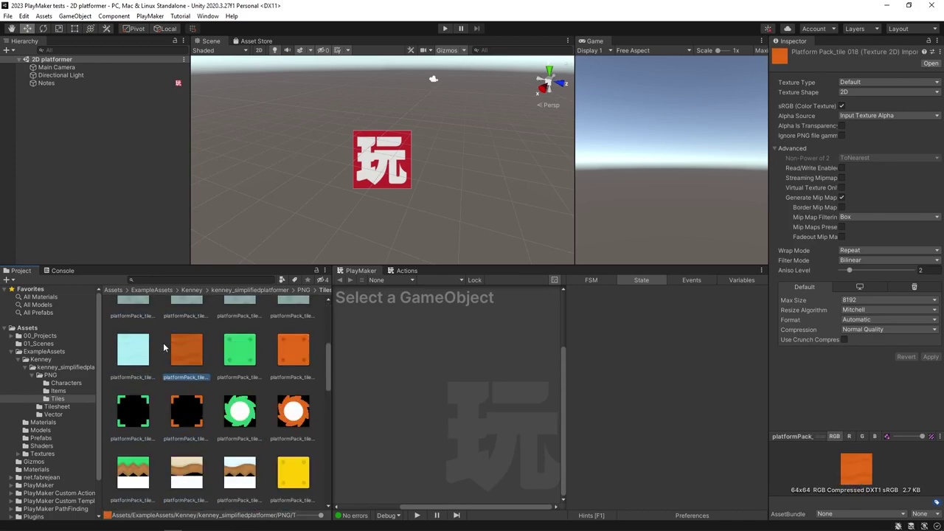
{"action": "key", "text": "Down"}
{"action": "key", "text": "Down"}
{"action": "key", "text": "Down"}
{"action": "key", "text": "Down"}
{"action": "key", "text": "Down"}
{"action": "key", "text": "Down"}
{"action": "key", "text": "Left"}
{"action": "key", "text": "Up"}
{"action": "key", "text": "Down"}
{"action": "key", "text": "Down"}
{"action": "key", "text": "Right"}
{"action": "key", "text": "Down"}
{"action": "key", "text": "Right"}
{"action": "key", "text": "Down"}
{"action": "key", "text": "Left"}
{"action": "key", "text": "Down"}
{"action": "key", "text": "Down"}
{"action": "key", "text": "Left"}
{"action": "key", "text": "Down"}
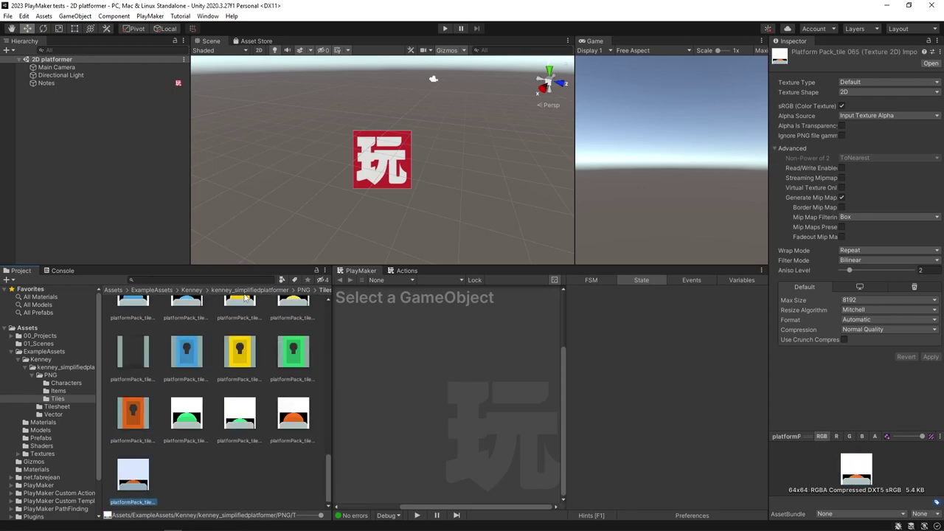
{"action": "left_click", "coordinate": [303, 290]}
{"action": "left_click", "coordinate": [201, 385]}
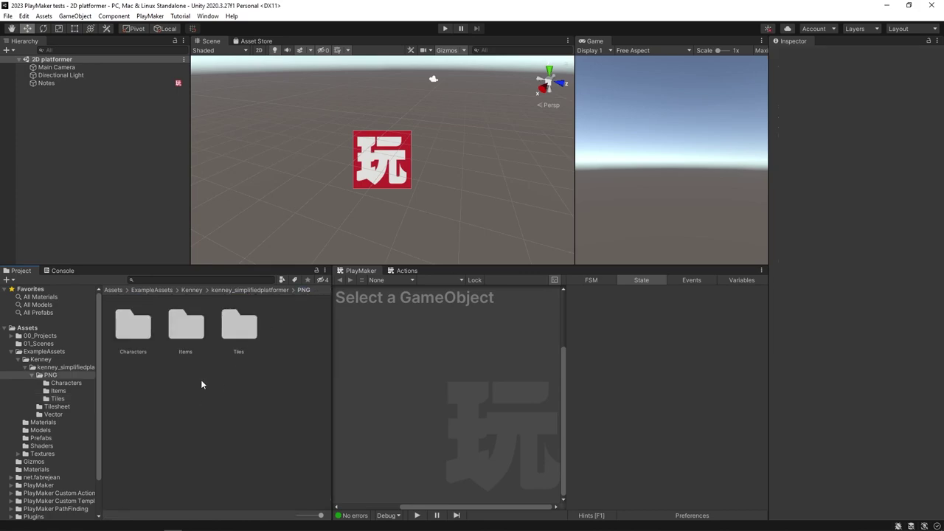
- Open the Tilesheet folder and compare the sprite sheets, ending on platformPack_tilesheet
{"action": "left_click", "coordinate": [273, 290]}
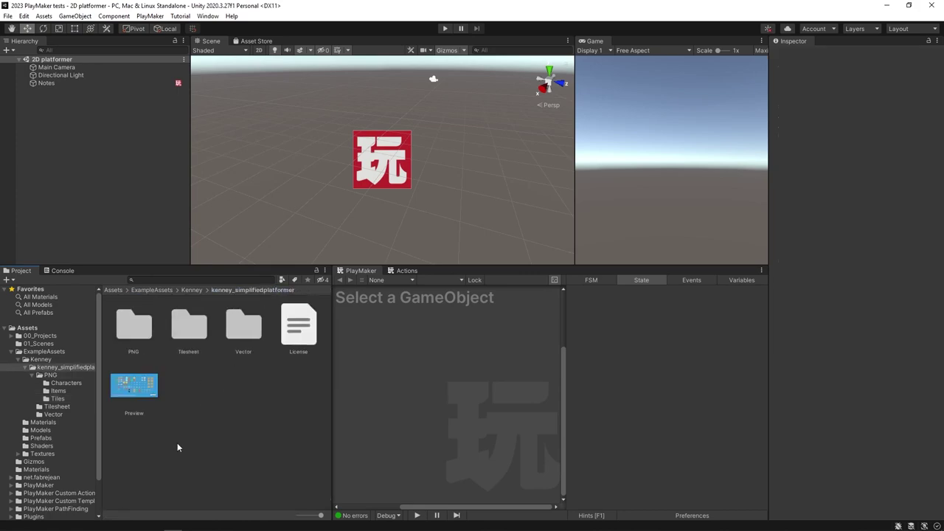
{"action": "double_click", "coordinate": [194, 332]}
{"action": "left_click", "coordinate": [251, 403]}
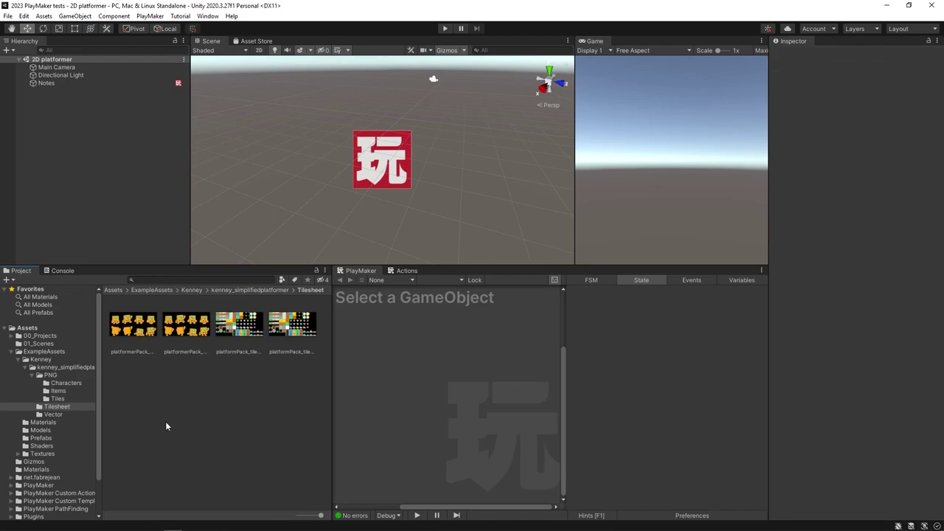
{"action": "key", "text": "Left"}
{"action": "key", "text": "Left"}
{"action": "key", "text": "Left"}
{"action": "key", "text": "Left"}
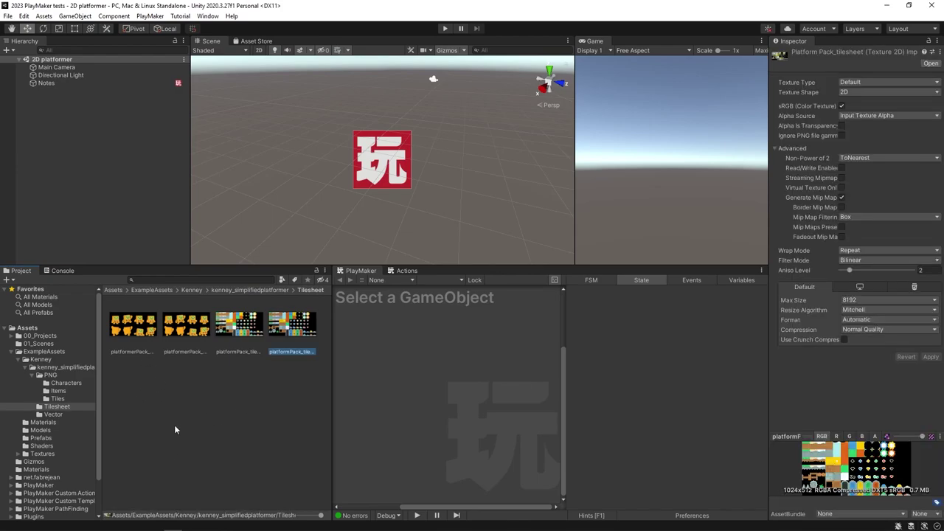
{"action": "key", "text": "Right"}
{"action": "key", "text": "Right"}
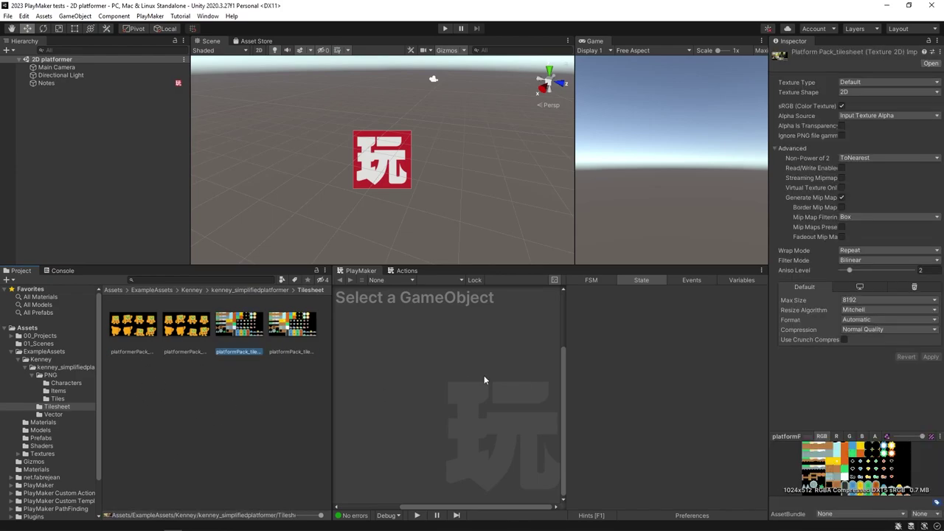
{"action": "key", "text": "Left"}
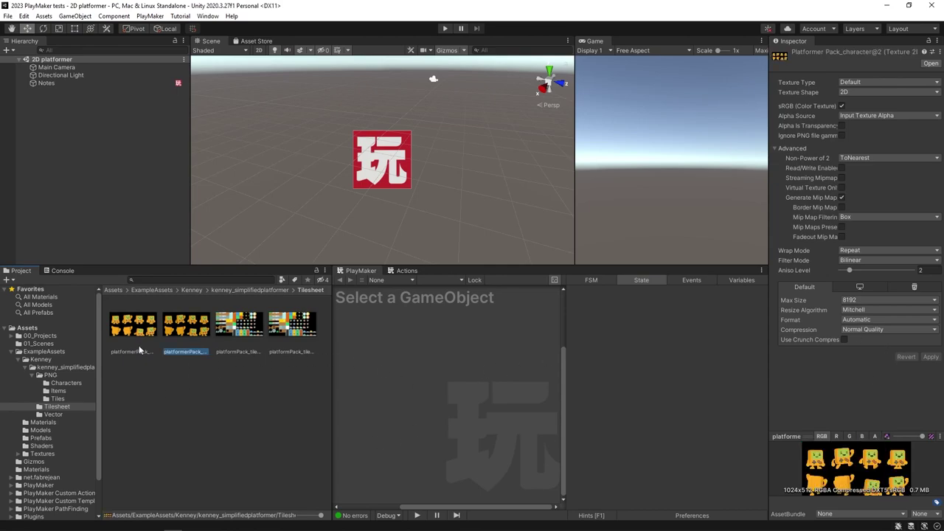
{"action": "left_click", "coordinate": [137, 326]}
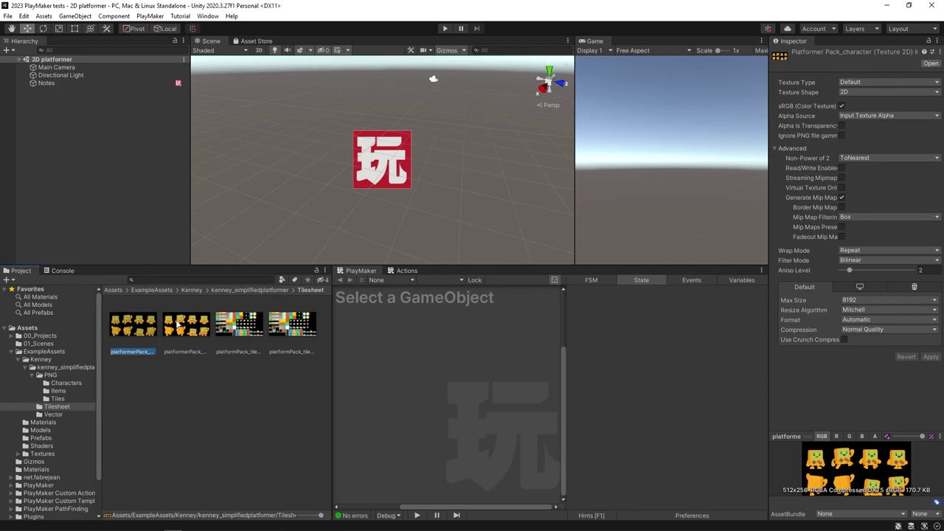
{"action": "left_click", "coordinate": [240, 325]}
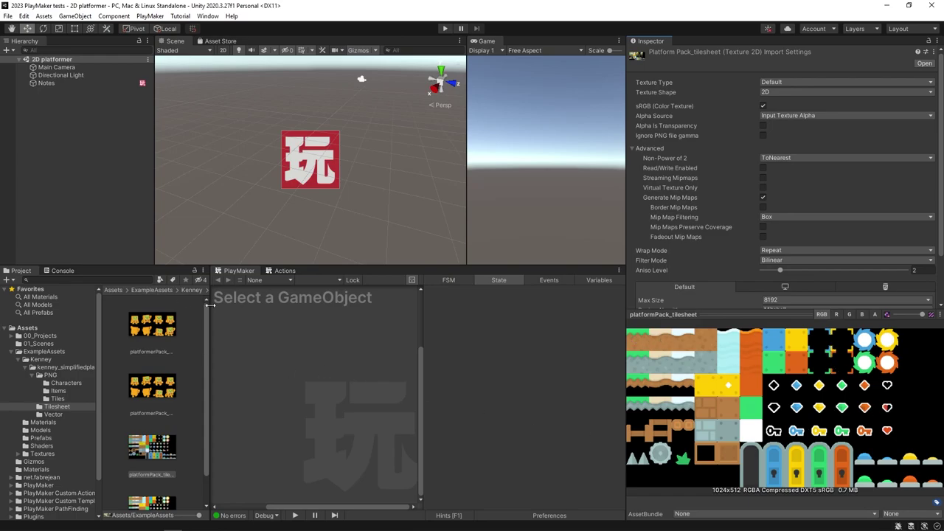
- Widen the project assets area and go back to the PNG Tiles folder
{"action": "left_click_drag", "start_coordinate": [210, 305], "coordinate": [232, 305]}
{"action": "left_click", "coordinate": [191, 290]}
{"action": "double_click", "coordinate": [131, 336]}
{"action": "double_click", "coordinate": [139, 332]}
{"action": "double_click", "coordinate": [131, 398]}
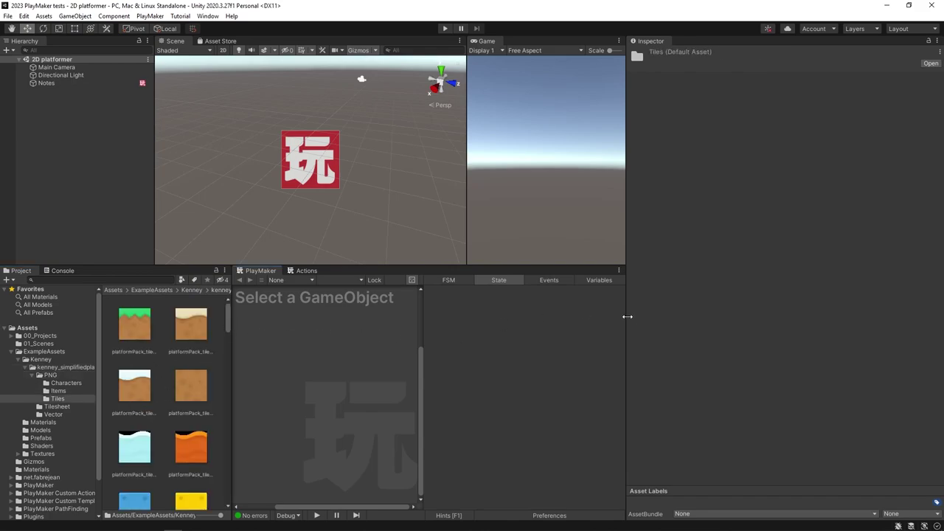
- Narrow the Inspector, widen the assets area further, and reopen PNG and Characters
{"action": "left_click_drag", "start_coordinate": [626, 315], "coordinate": [715, 316]}
{"action": "scroll", "coordinate": [177, 398], "scroll_direction": "down", "scroll_amount": 3}
{"action": "left_click", "coordinate": [192, 289]}
{"action": "double_click", "coordinate": [127, 329]}
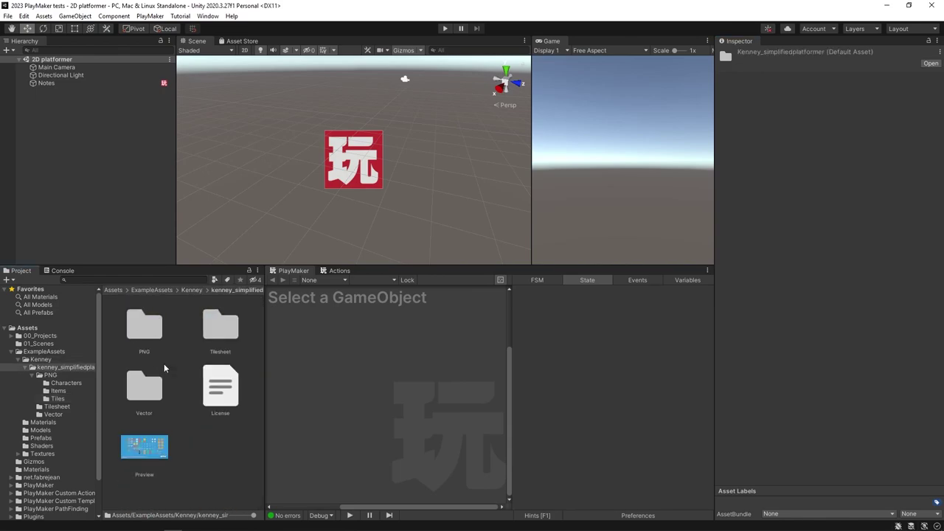
{"action": "left_click_drag", "start_coordinate": [266, 398], "coordinate": [321, 413]}
{"action": "left_click", "coordinate": [231, 446]}
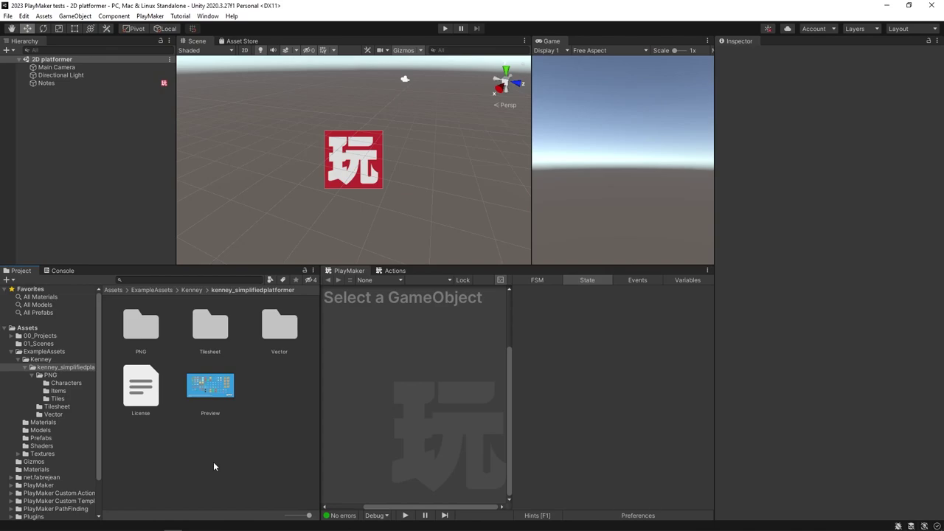
{"action": "double_click", "coordinate": [156, 335]}
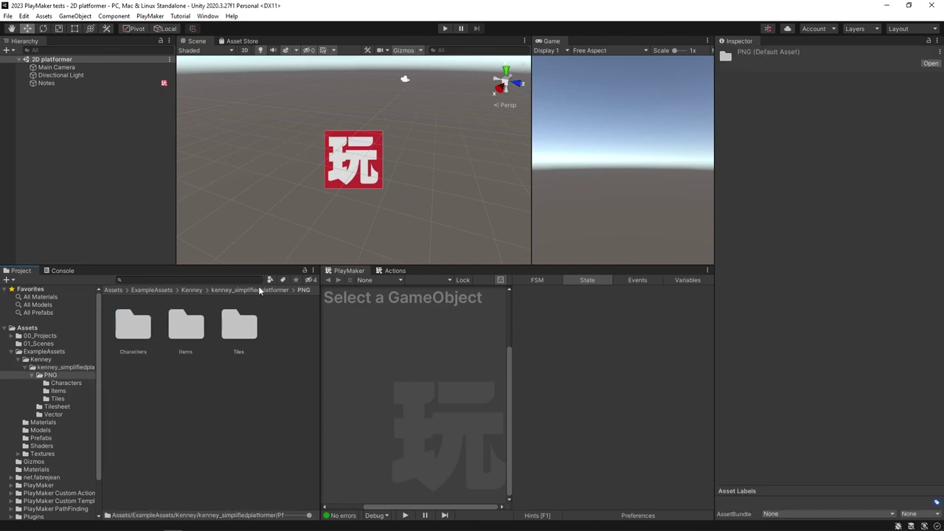
{"action": "double_click", "coordinate": [133, 325]}
- Set all eight character textures' Texture Type to Sprite (2D and UI) and apply
{"action": "left_click", "coordinate": [211, 398]}
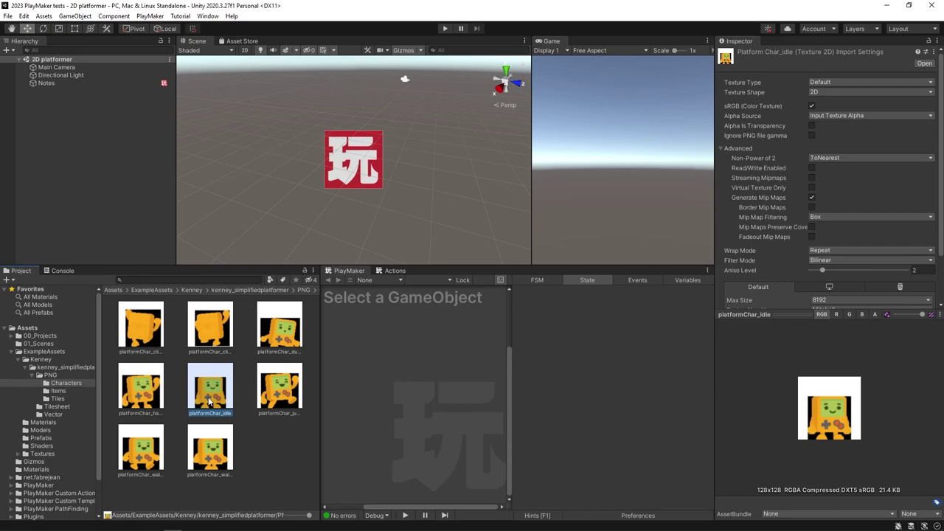
{"action": "left_click", "coordinate": [162, 354]}
{"action": "left_click", "coordinate": [190, 449], "text": "shift"}
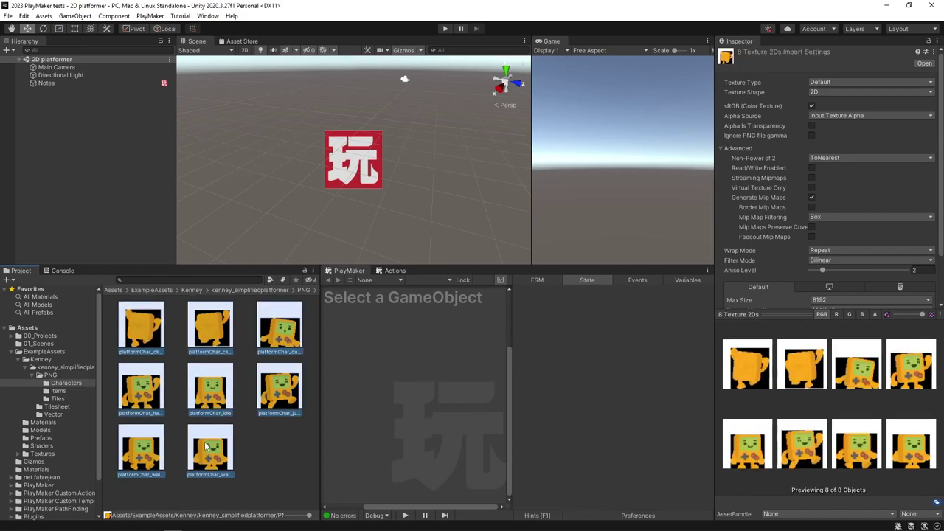
{"action": "key", "text": "ctrl+z"}
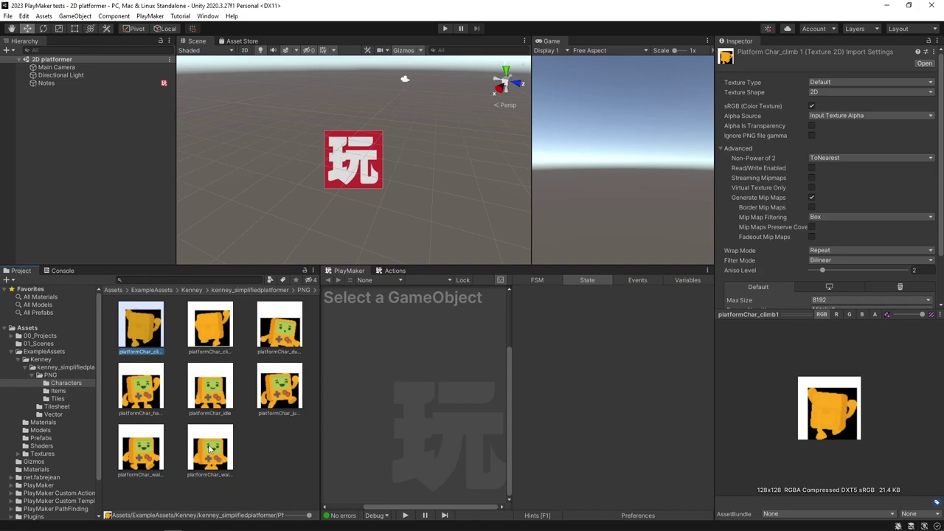
{"action": "key", "text": "ctrl+y"}
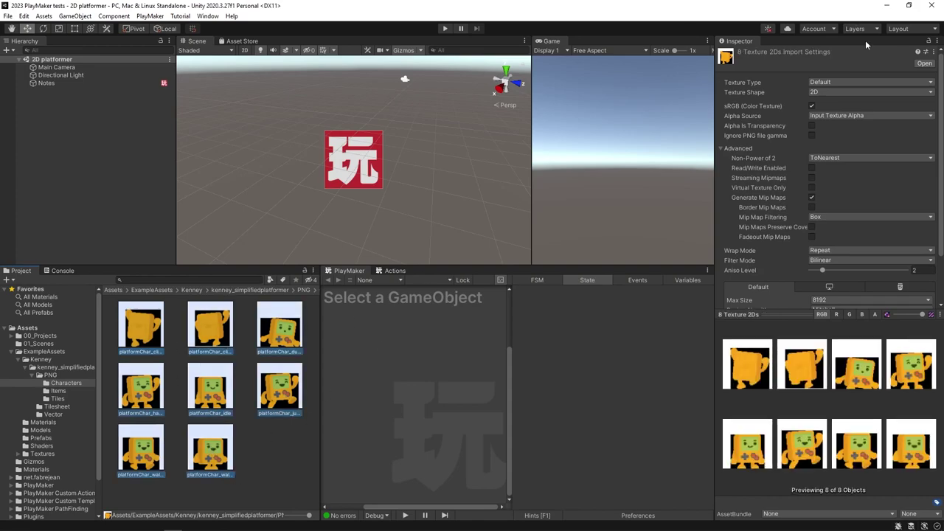
{"action": "left_click", "coordinate": [823, 82]}
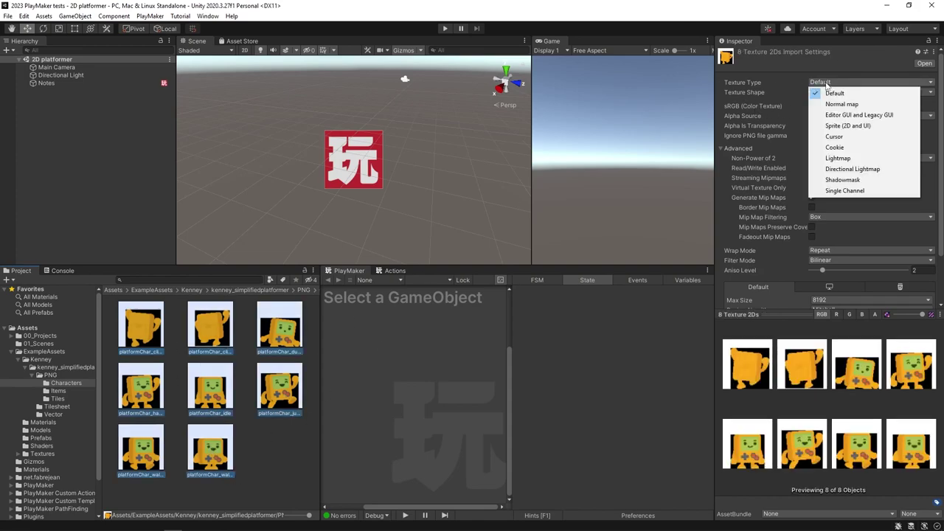
{"action": "left_click", "coordinate": [845, 126]}
{"action": "scroll", "coordinate": [745, 151], "scroll_direction": "down", "scroll_amount": 3}
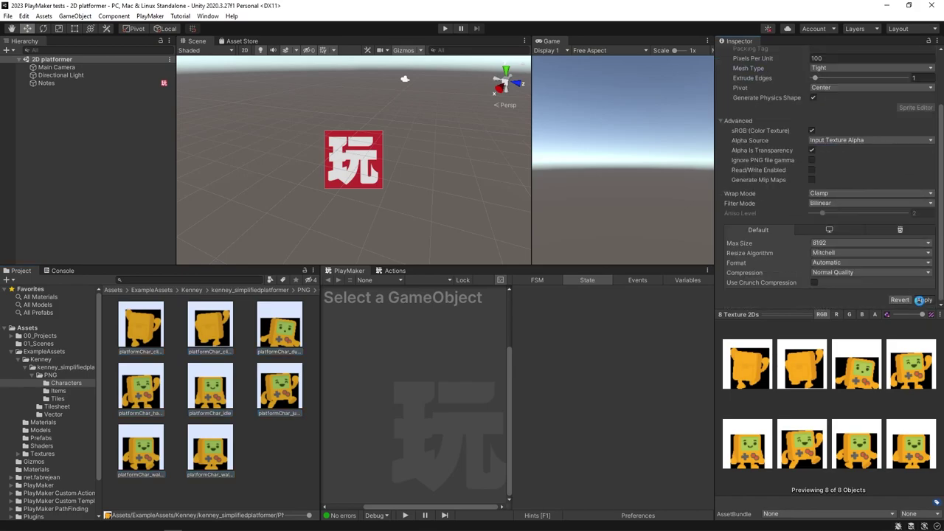
{"action": "left_click", "coordinate": [923, 300]}
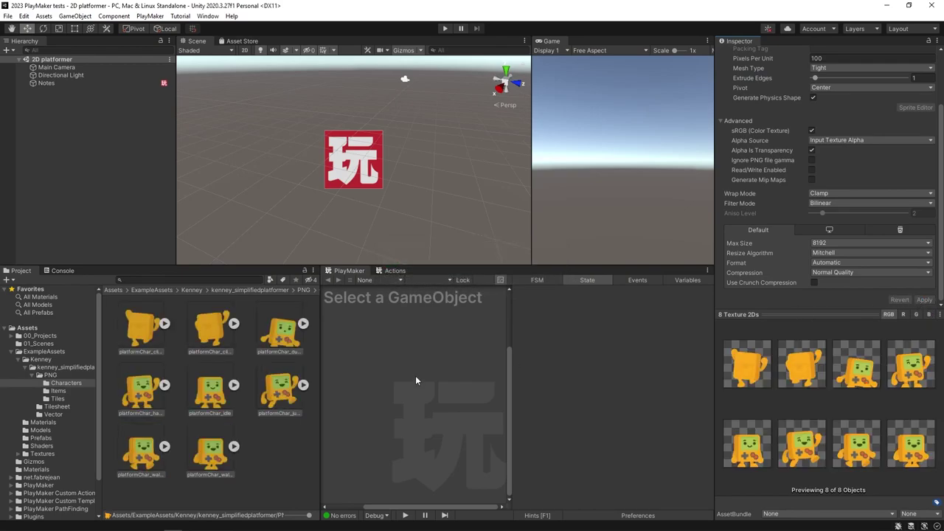
- Check the converted climb and walk character sprites for transparent backgrounds
{"action": "left_click", "coordinate": [283, 464]}
{"action": "left_click", "coordinate": [147, 336]}
{"action": "key", "text": "Right"}
{"action": "key", "text": "Left"}
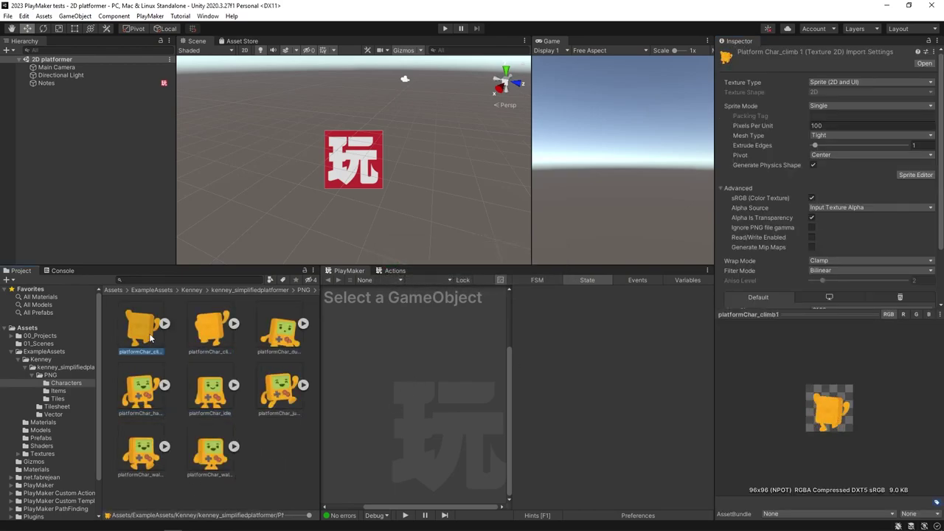
{"action": "key", "text": "Down"}
{"action": "key", "text": "Down"}
{"action": "left_click", "coordinate": [281, 441]}
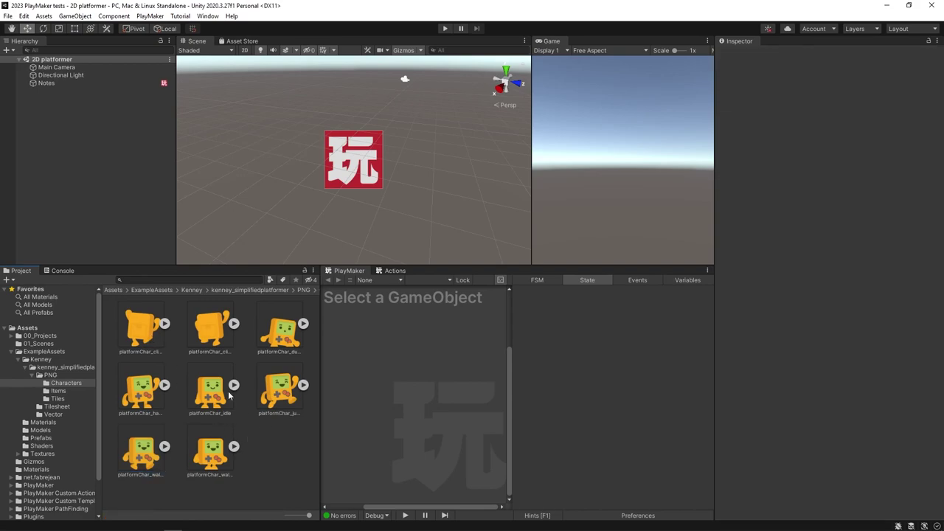
- Place the platformChar_idle sprite in the scene and rename it PlayerSprite
{"action": "left_click", "coordinate": [210, 388]}
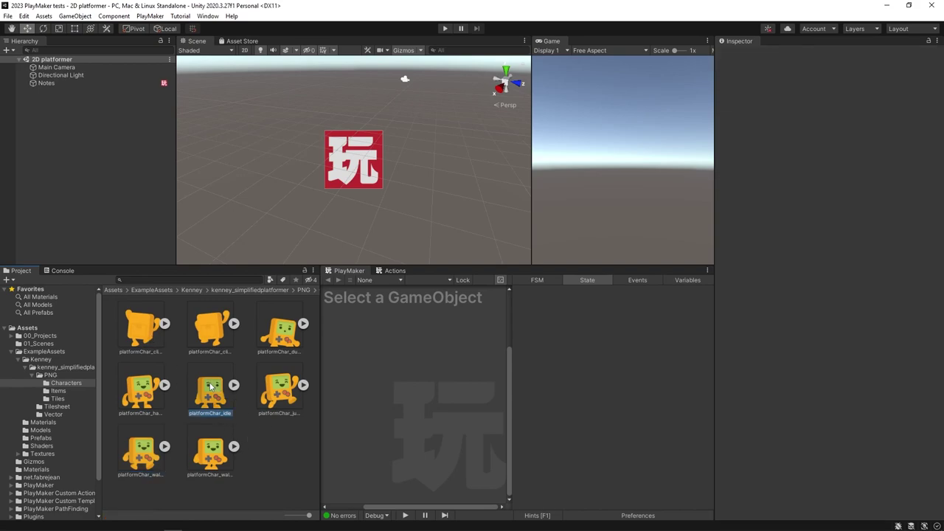
{"action": "left_click", "coordinate": [110, 152]}
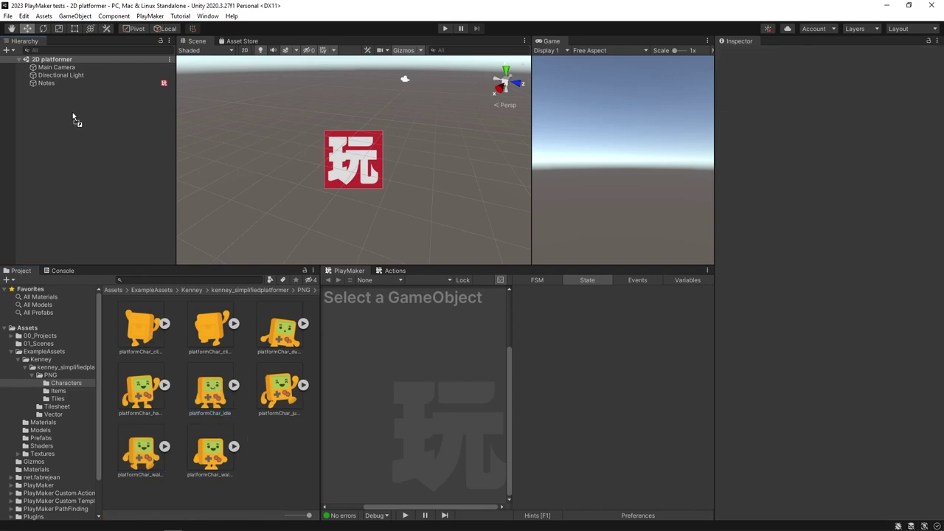
{"action": "left_click_drag", "start_coordinate": [72, 112], "coordinate": [72, 111]}
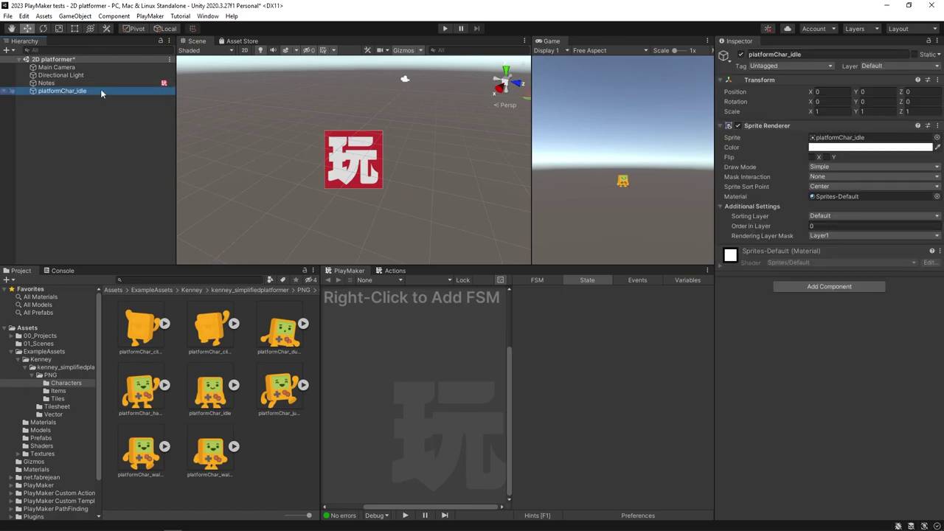
{"action": "left_click", "coordinate": [52, 91]}
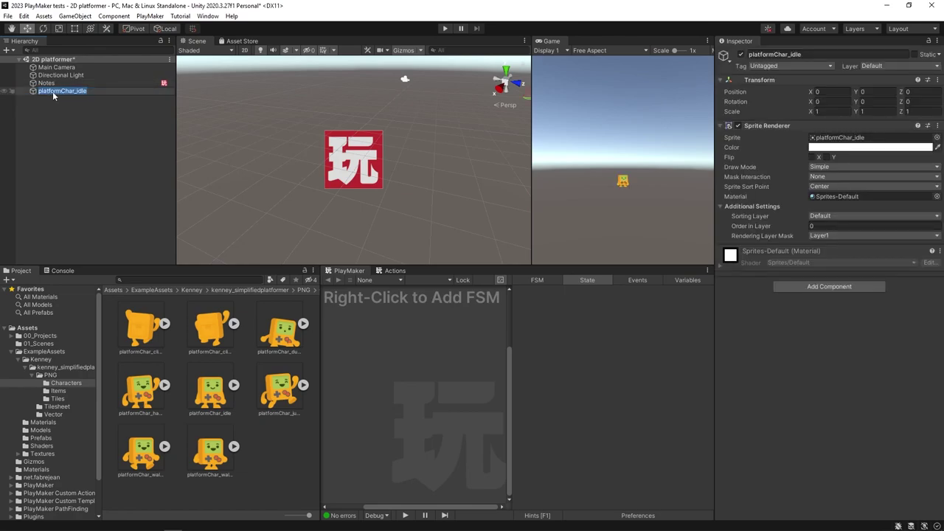
{"action": "type", "text": "PlayerSprite"}
{"action": "key", "text": "Return"}
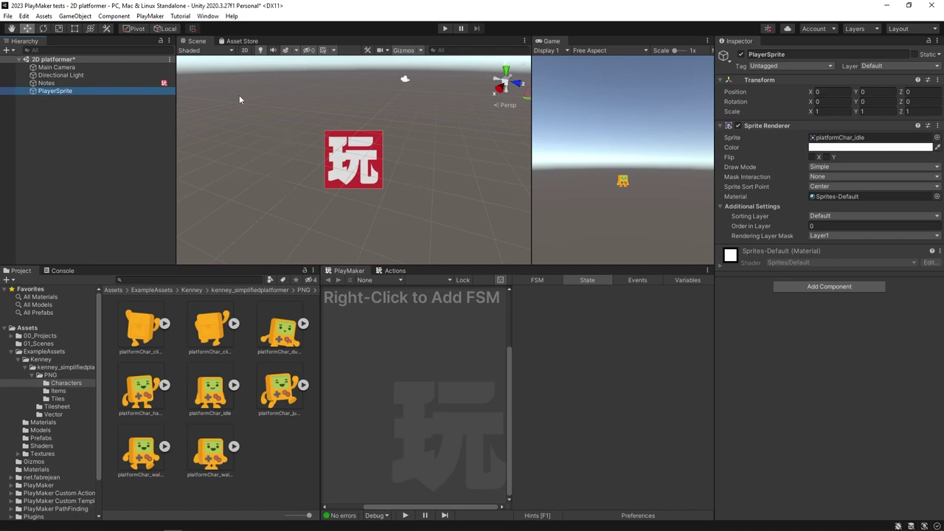
- Switch the Scene view to 2D and frame PlayerSprite
{"action": "left_click", "coordinate": [244, 51]}
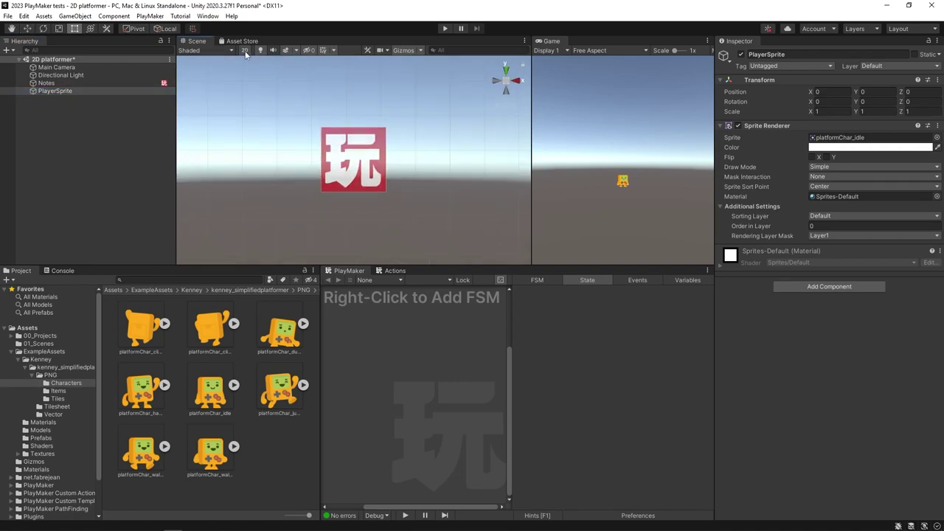
{"action": "left_click", "coordinate": [58, 92]}
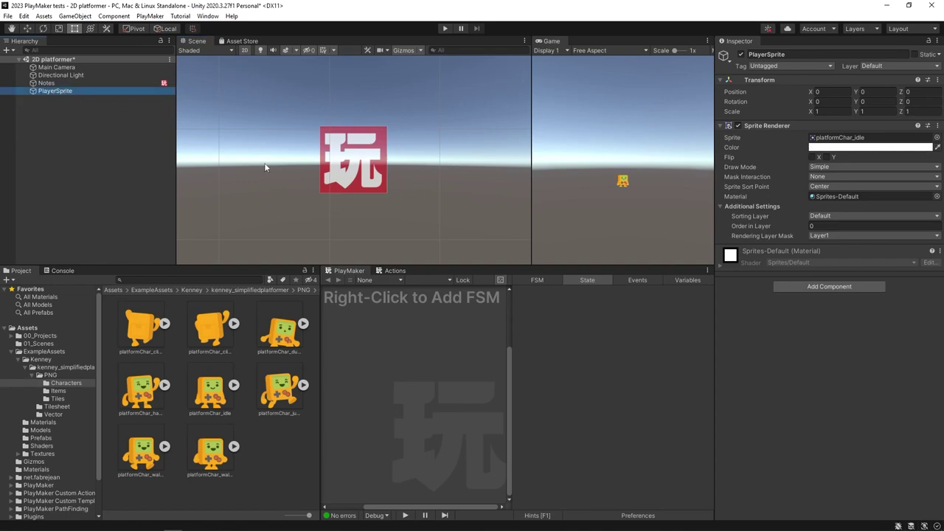
{"action": "key", "text": "f"}
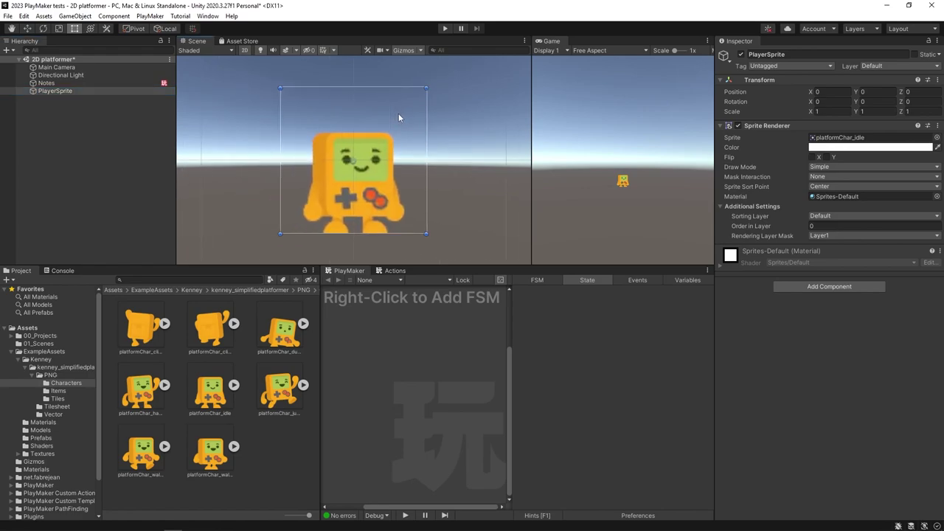
{"action": "scroll", "coordinate": [370, 161], "scroll_direction": "down", "scroll_amount": 5}
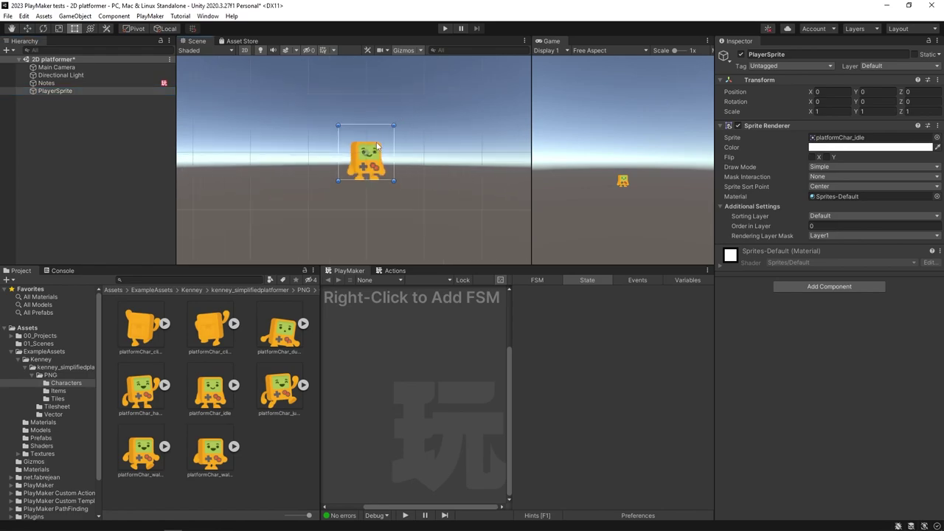
{"action": "left_click", "coordinate": [190, 416]}
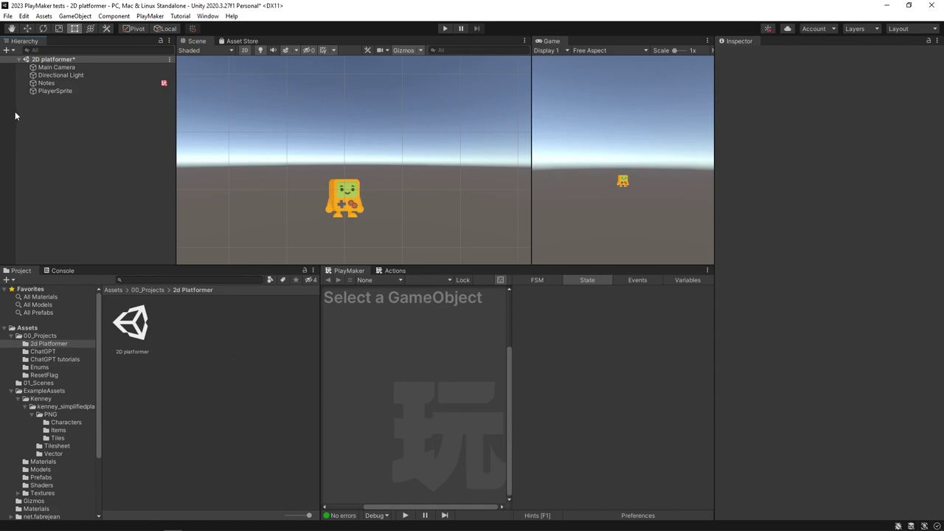
- Drag PlayerSprite from the Hierarchy into the 2d Platformer folder as a prefab
{"action": "left_click_drag", "start_coordinate": [53, 90], "coordinate": [207, 367]}
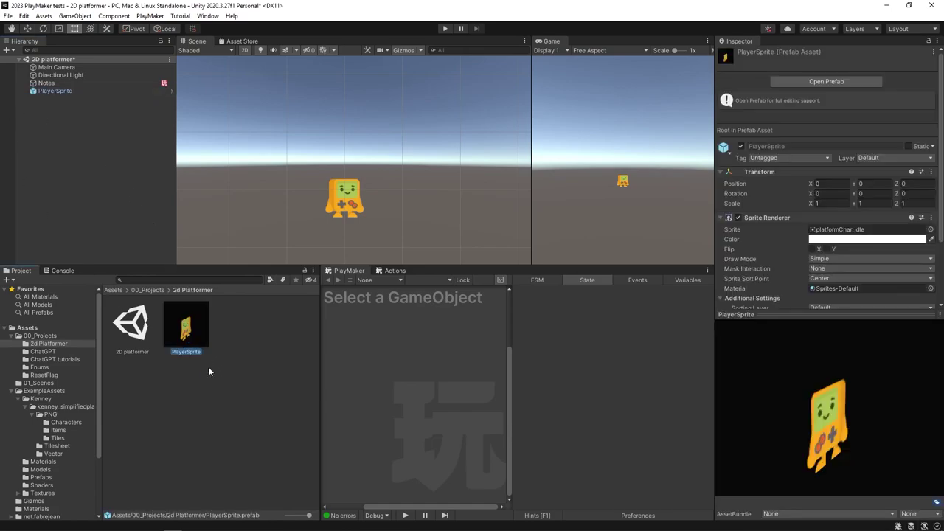
{"action": "left_click", "coordinate": [267, 316]}
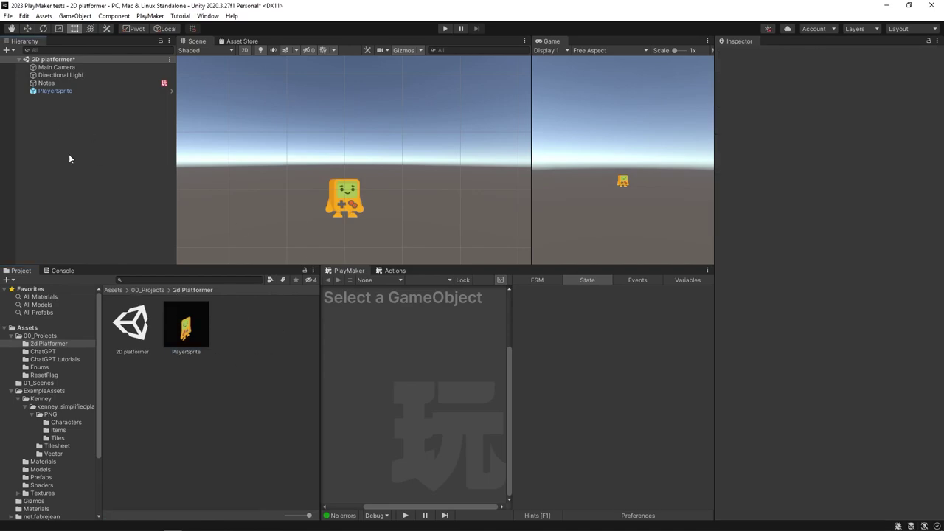
{"action": "left_click", "coordinate": [44, 90]}
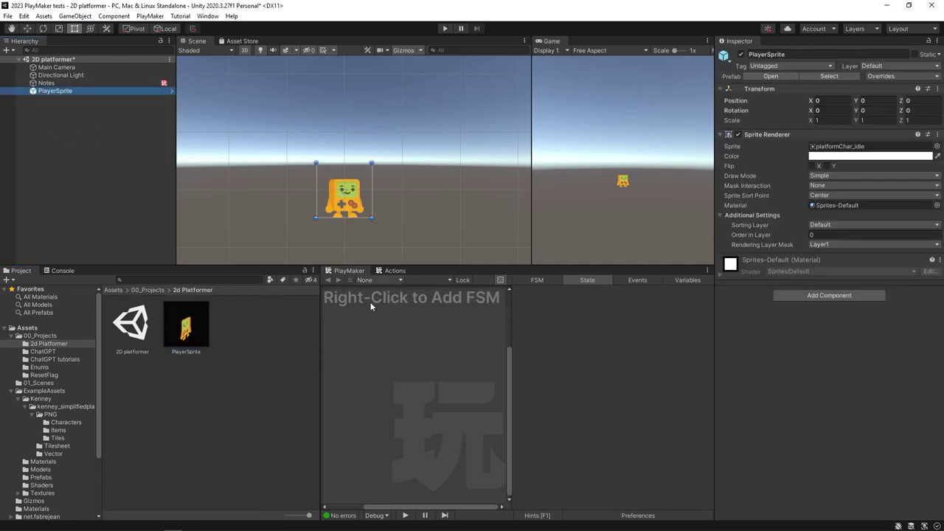
{"action": "left_click", "coordinate": [224, 380]}
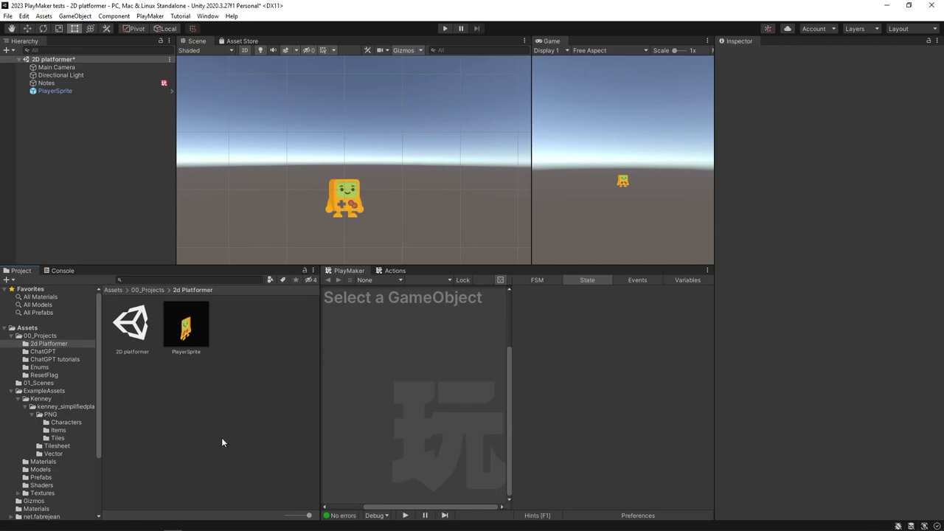
- Open the PlayerSprite prefab and add a Capsule Collider 2D, searching '2d'
{"action": "double_click", "coordinate": [186, 330]}
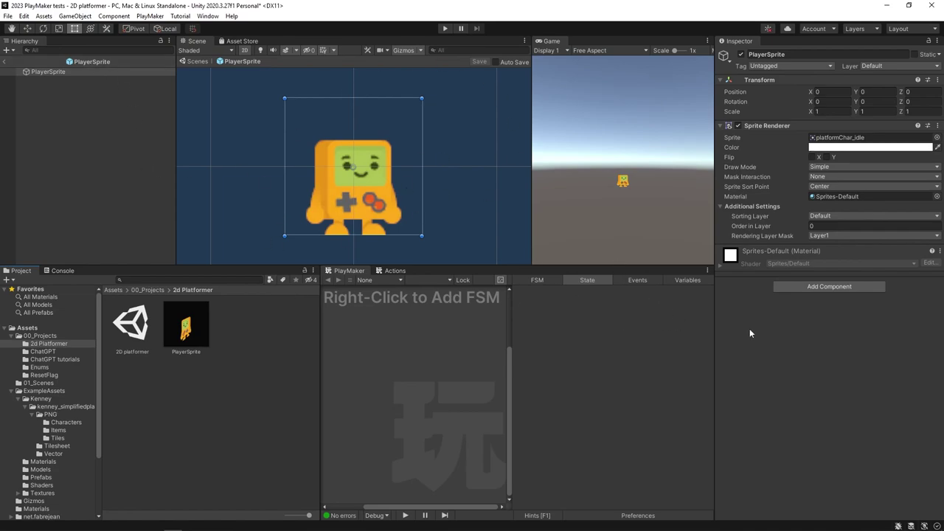
{"action": "left_click", "coordinate": [846, 288]}
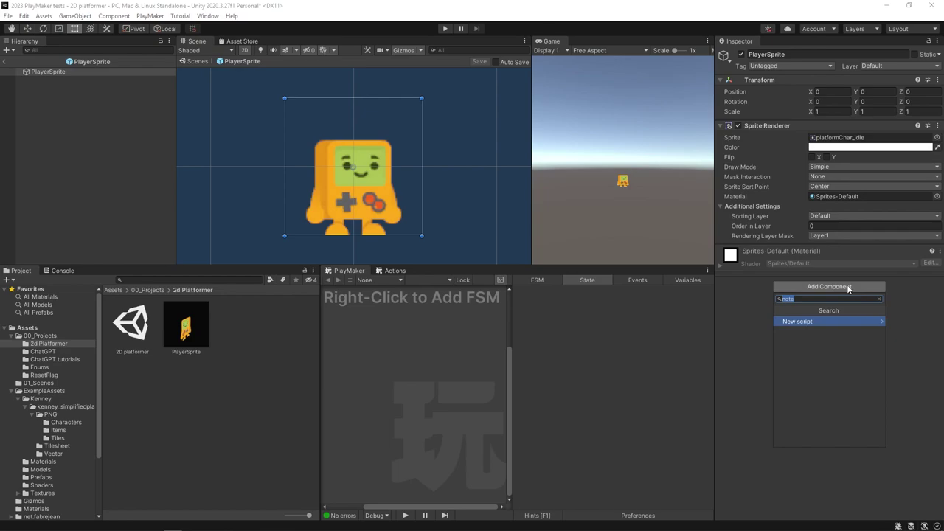
{"action": "type", "text": "2d"}
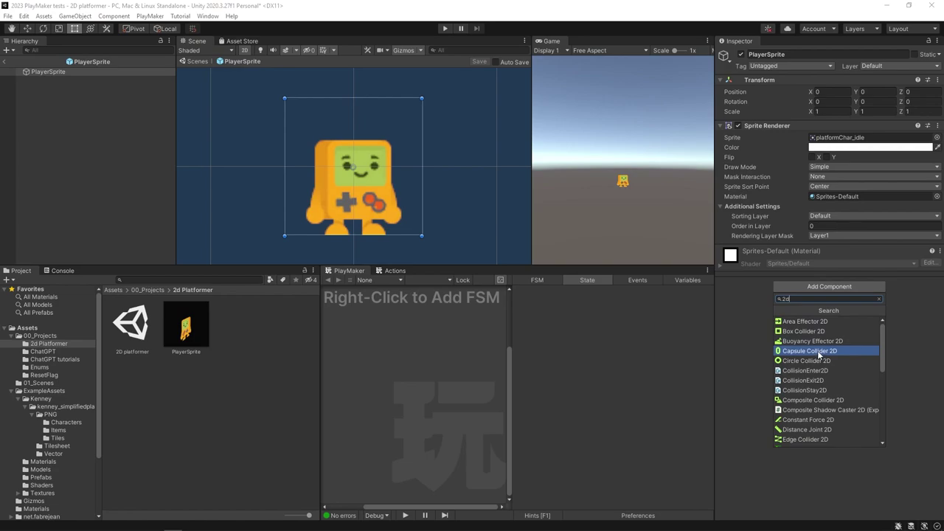
{"action": "left_click", "coordinate": [810, 351]}
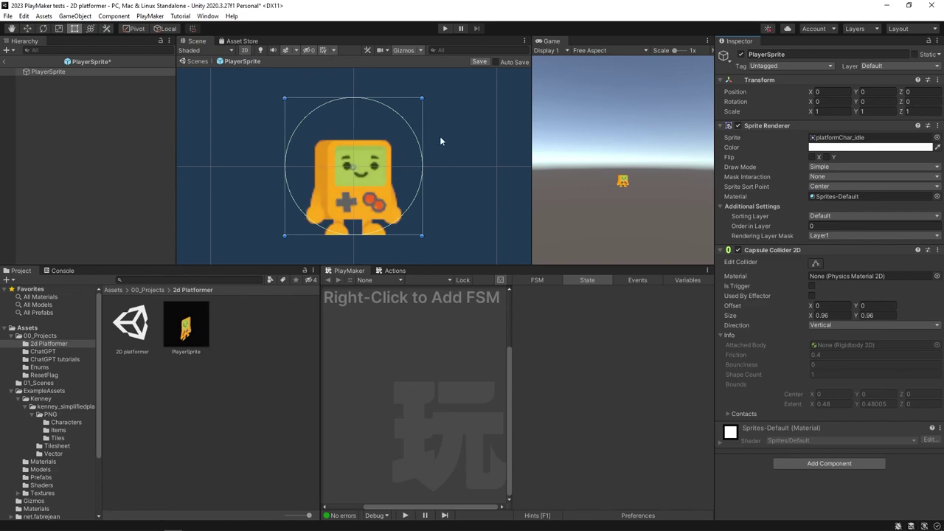
- Drag the capsule collider's sides and top to fit the character, about 0.58 × 0.68
{"action": "left_click", "coordinate": [814, 263]}
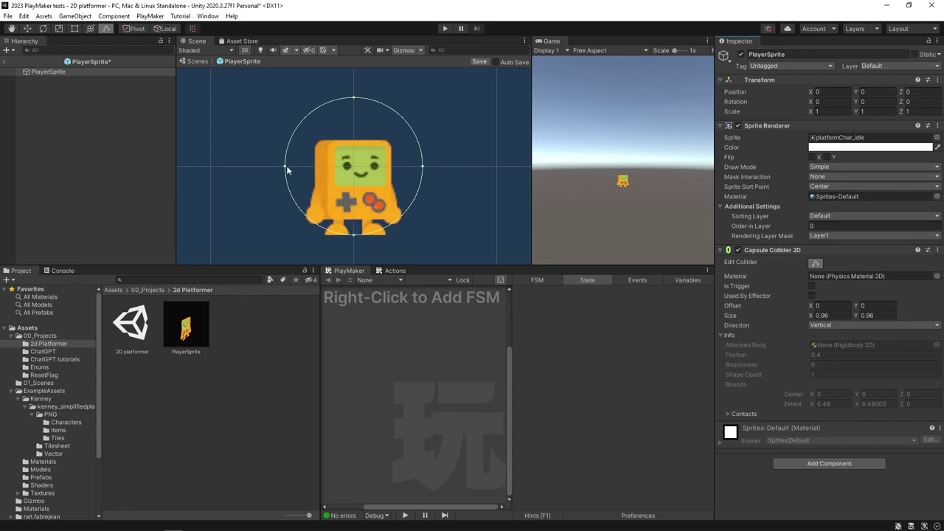
{"action": "left_click_drag", "start_coordinate": [285, 168], "coordinate": [311, 164]}
{"action": "left_click_drag", "start_coordinate": [422, 168], "coordinate": [392, 170]}
{"action": "left_click_drag", "start_coordinate": [354, 98], "coordinate": [352, 138]}
{"action": "left_click_drag", "start_coordinate": [392, 185], "coordinate": [395, 214]}
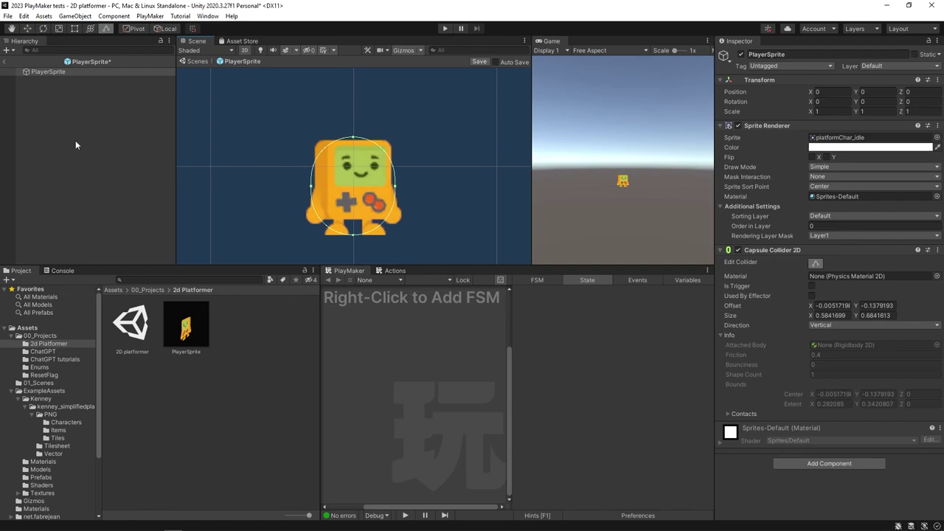
{"action": "left_click", "coordinate": [122, 178]}
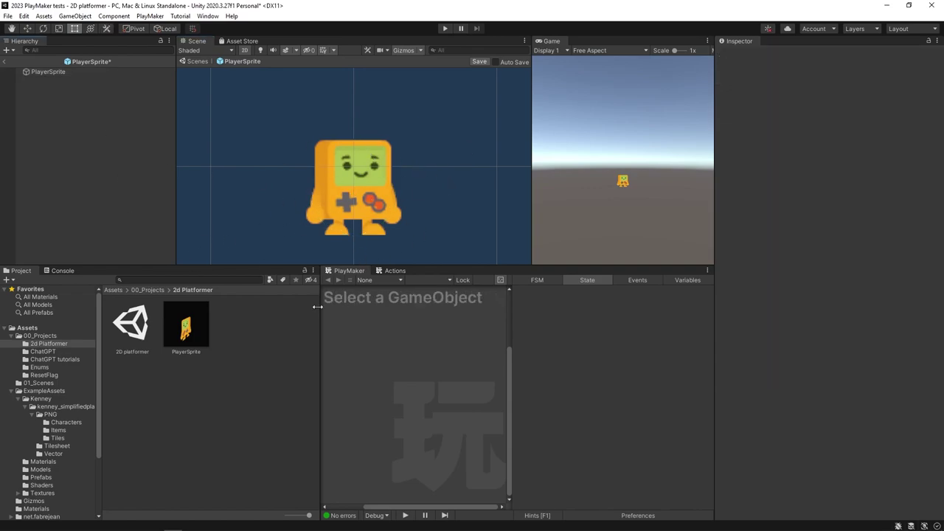
{"action": "left_click", "coordinate": [65, 71]}
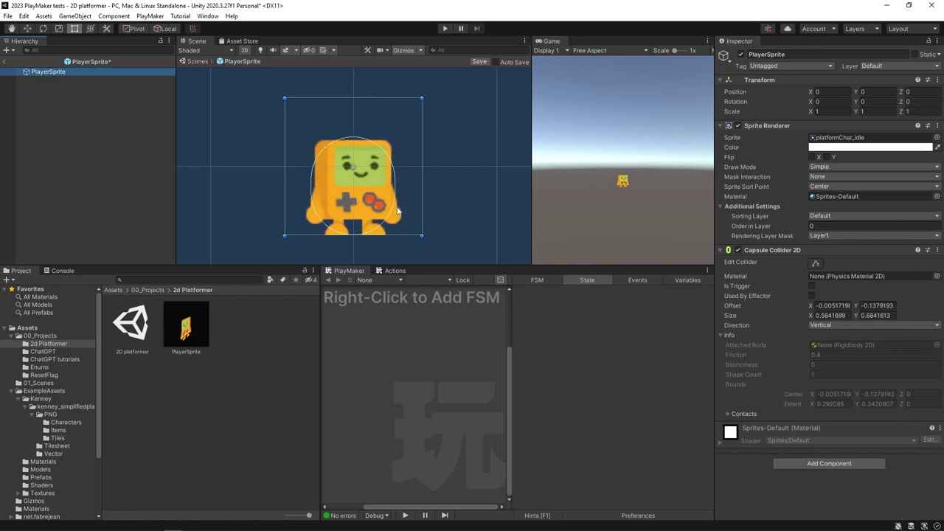
- Add a Rigidbody 2D component to the PlayerSprite prefab
{"action": "left_click", "coordinate": [829, 463]}
{"action": "left_click", "coordinate": [737, 481]}
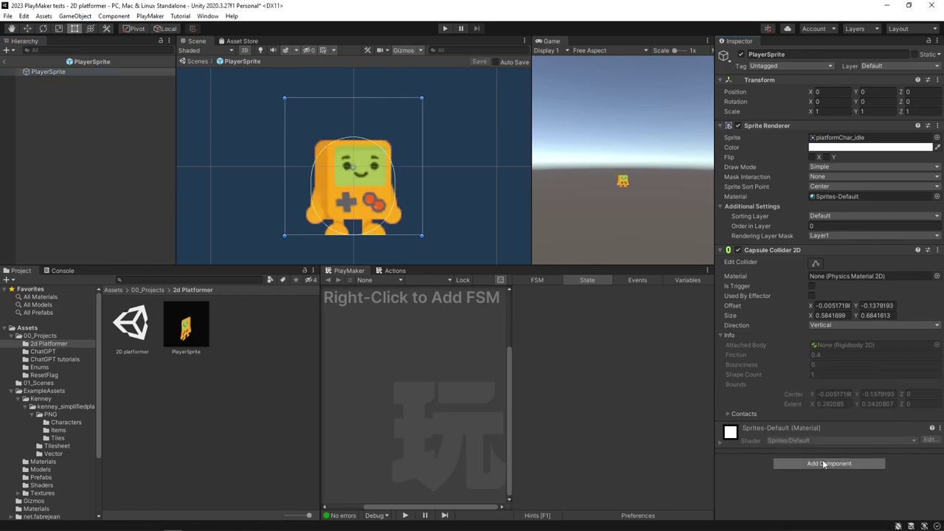
{"action": "left_click", "coordinate": [829, 463]}
{"action": "type", "text": "r"}
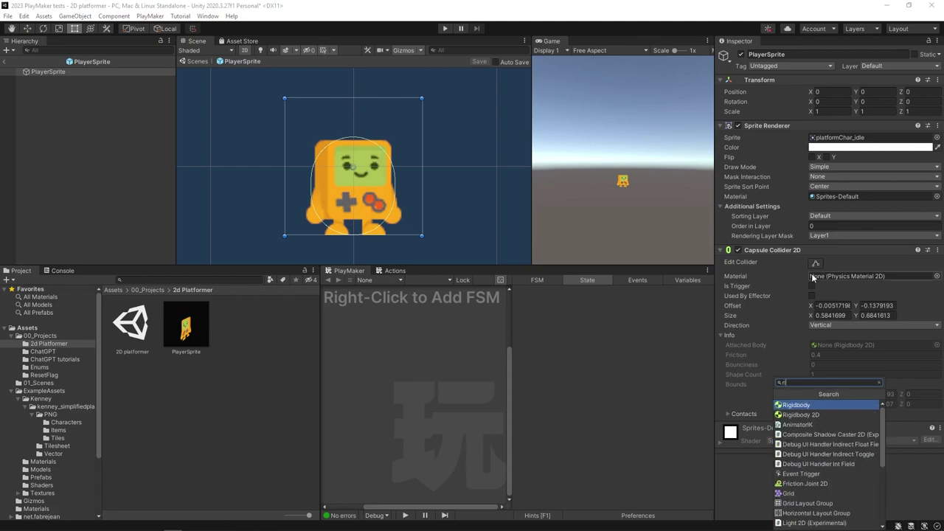
{"action": "key", "text": "Down"}
{"action": "key", "text": "Return"}
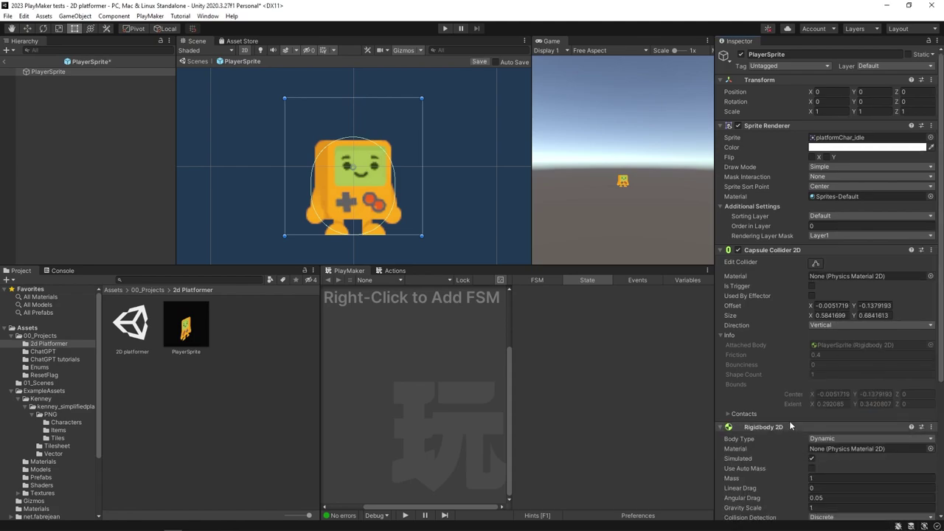
{"action": "scroll", "coordinate": [779, 397], "scroll_direction": "down", "scroll_amount": 5}
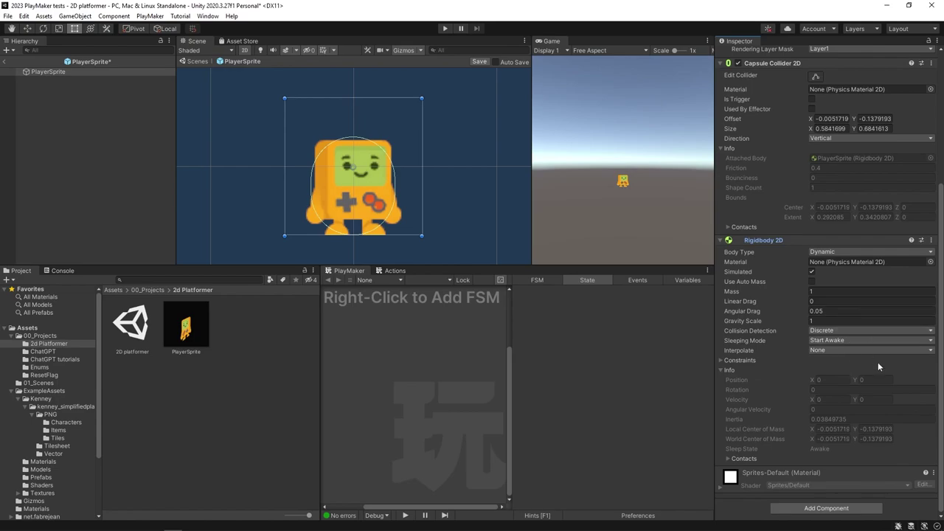
{"action": "scroll", "coordinate": [876, 360], "scroll_direction": "up", "scroll_amount": 5}
{"action": "left_click", "coordinate": [22, 170]}
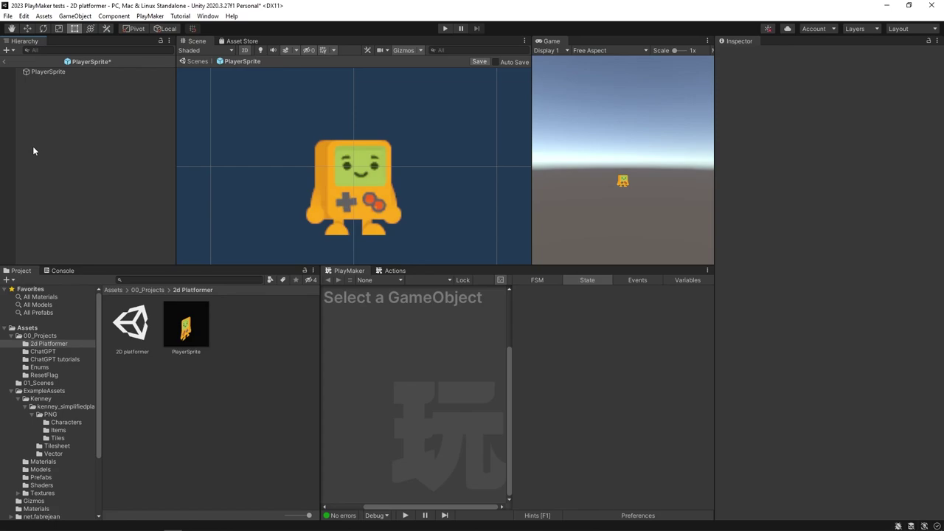
- Save the prefab with auto-save and File > Save, then return to the scene
{"action": "key", "text": "ctrl+s"}
{"action": "left_click", "coordinate": [495, 62]}
{"action": "left_click", "coordinate": [7, 16]}
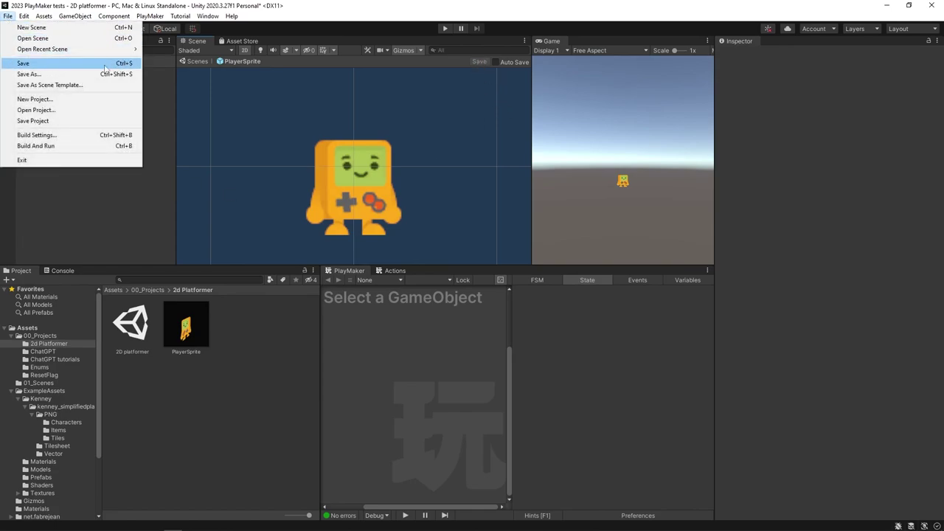
{"action": "left_click", "coordinate": [75, 64]}
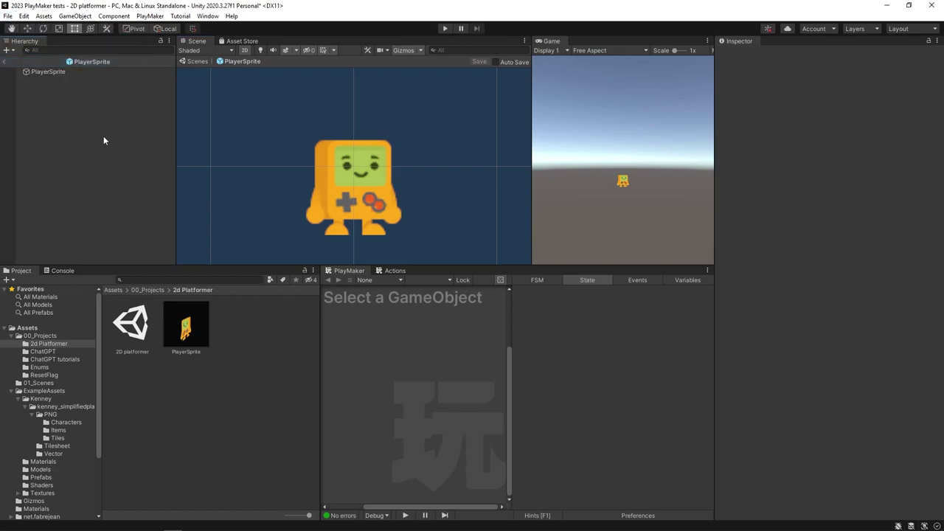
{"action": "left_click", "coordinate": [5, 62]}
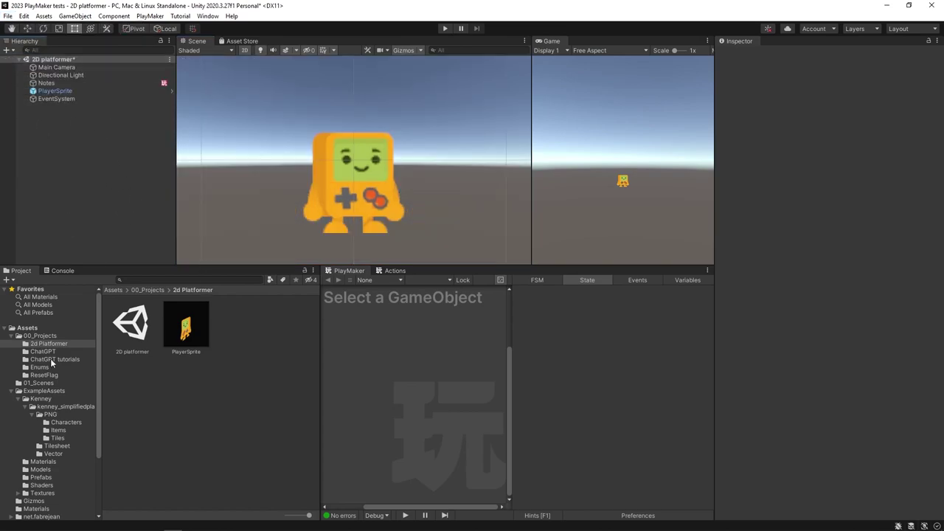
- Show the Tiles folder and inspect the first grass tile's import settings
{"action": "left_click", "coordinate": [57, 437]}
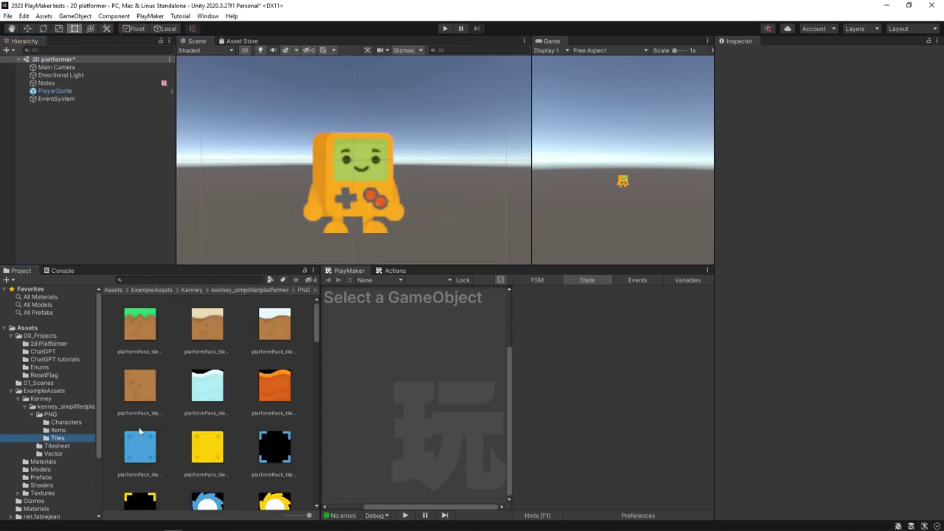
{"action": "left_click", "coordinate": [191, 339]}
{"action": "mouse_move", "coordinate": [315, 315]}
{"action": "left_mouse_down"}
{"action": "mouse_move", "coordinate": [316, 374]}
{"action": "mouse_move", "coordinate": [310, 304]}
{"action": "left_mouse_up"}
{"action": "left_click", "coordinate": [148, 318]}
{"action": "key", "text": "Right"}
{"action": "left_click", "coordinate": [136, 327]}
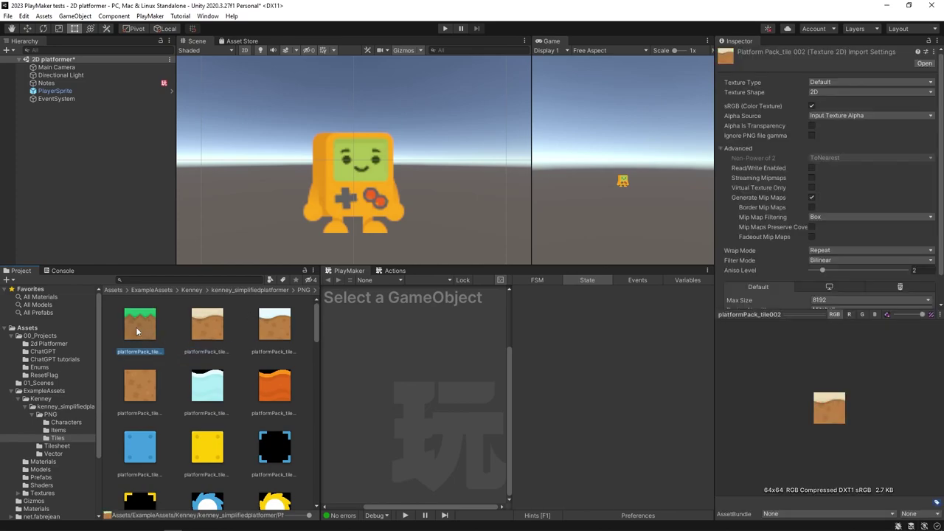
{"action": "scroll", "coordinate": [152, 400], "scroll_direction": "down", "scroll_amount": 3}
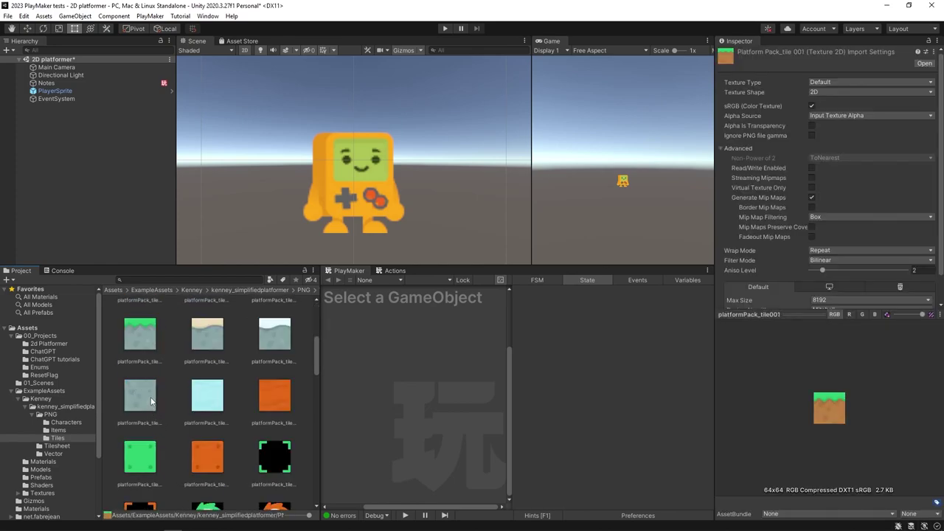
{"action": "scroll", "coordinate": [151, 400], "scroll_direction": "down", "scroll_amount": 8}
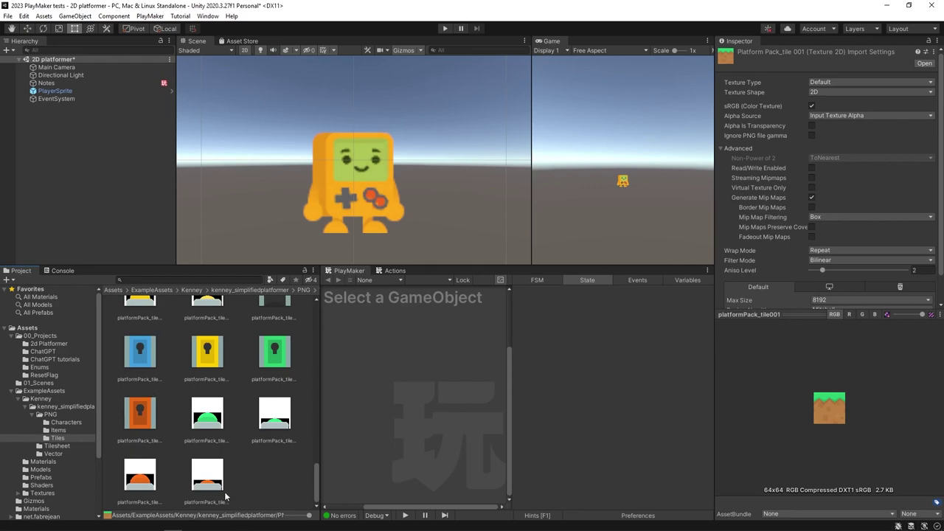
- Select all 65 tiles, set Texture Type to Sprite (2D and UI), and apply
{"action": "left_click", "coordinate": [219, 484], "text": "shift"}
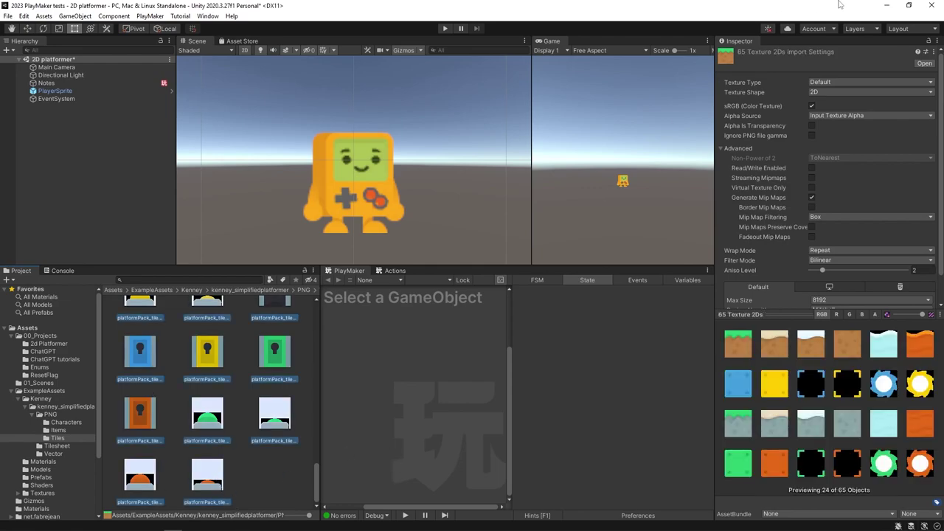
{"action": "left_click", "coordinate": [843, 83]}
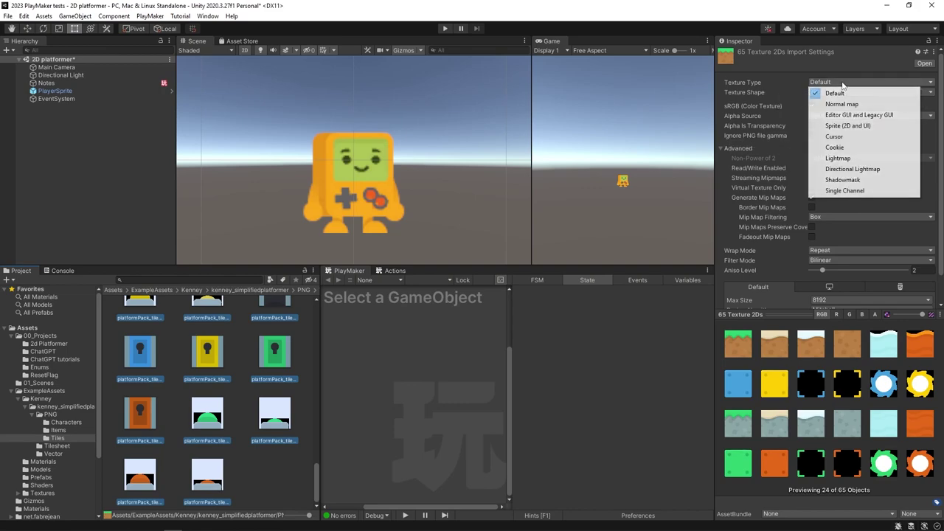
{"action": "left_click", "coordinate": [861, 129]}
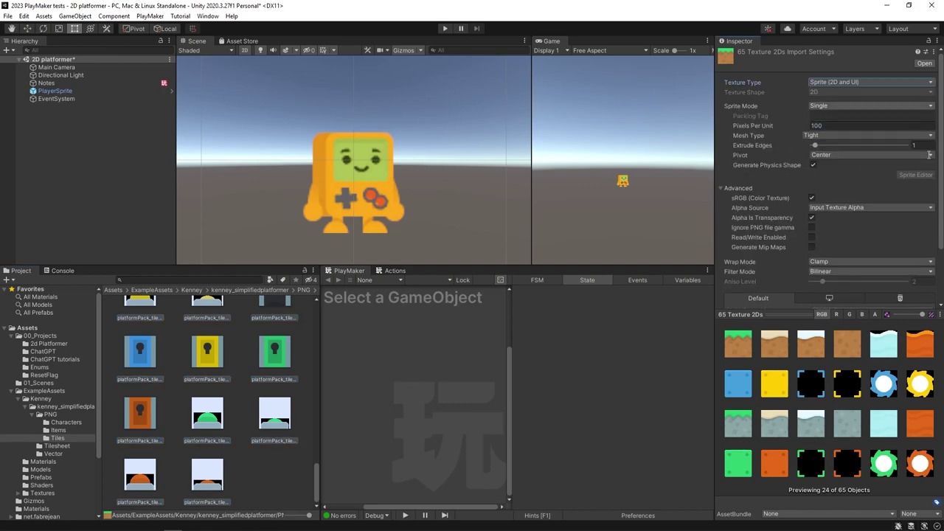
{"action": "scroll", "coordinate": [834, 188], "scroll_direction": "down", "scroll_amount": 3}
{"action": "left_click", "coordinate": [924, 301]}
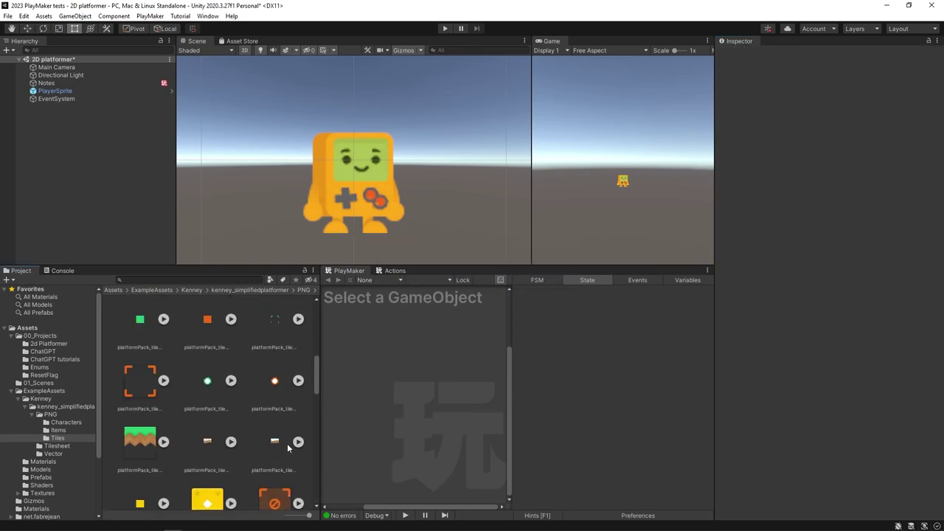
- Add the platformPack_tile001 grass tile to the scene and move it just below the player
{"action": "left_click_drag", "start_coordinate": [154, 341], "coordinate": [99, 166]}
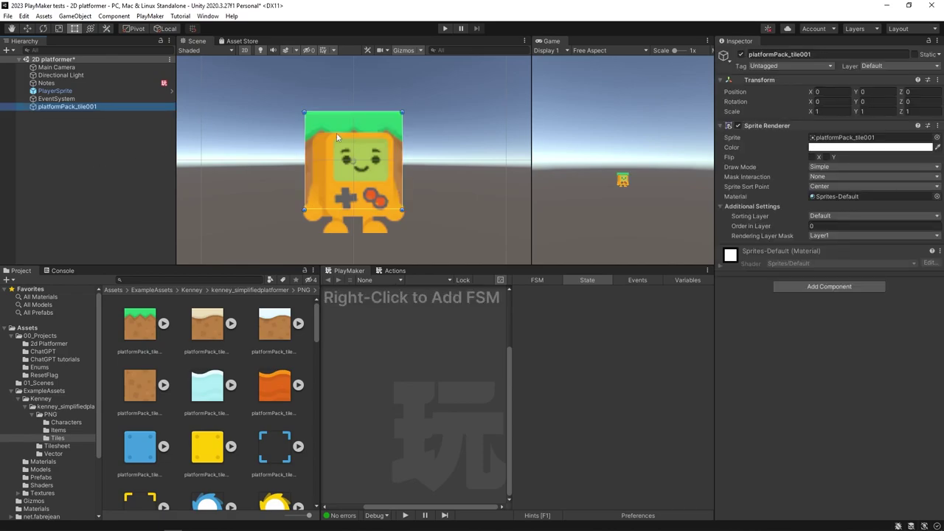
{"action": "scroll", "coordinate": [336, 137], "scroll_direction": "down", "scroll_amount": 5}
{"action": "key", "text": "w"}
{"action": "left_click_drag", "start_coordinate": [377, 135], "coordinate": [382, 185]}
{"action": "left_click_drag", "start_coordinate": [382, 224], "coordinate": [572, 220]}
- Try stretching the tile with the Scale and Rect tools, then undo the changes
{"action": "left_click", "coordinate": [58, 28]}
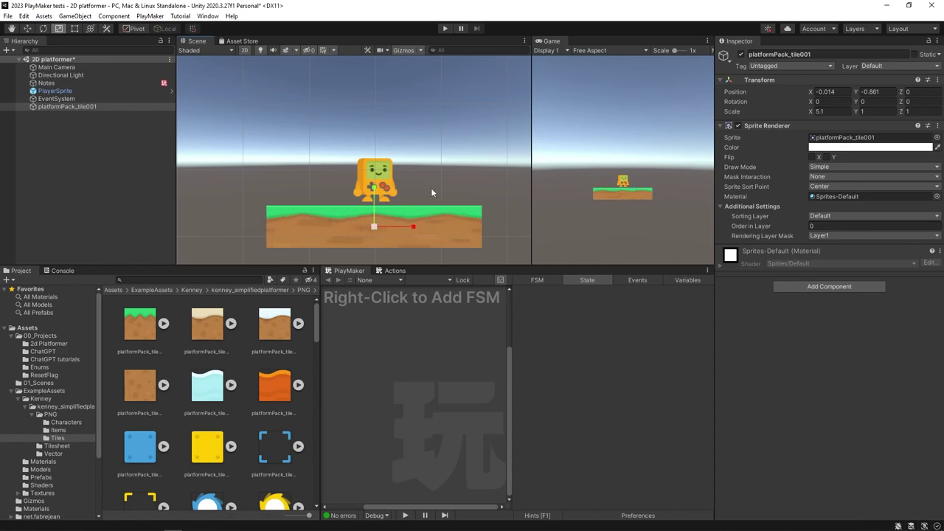
{"action": "key", "text": "ctrl+z"}
{"action": "left_click", "coordinate": [74, 28]}
{"action": "left_click_drag", "start_coordinate": [395, 228], "coordinate": [462, 228]}
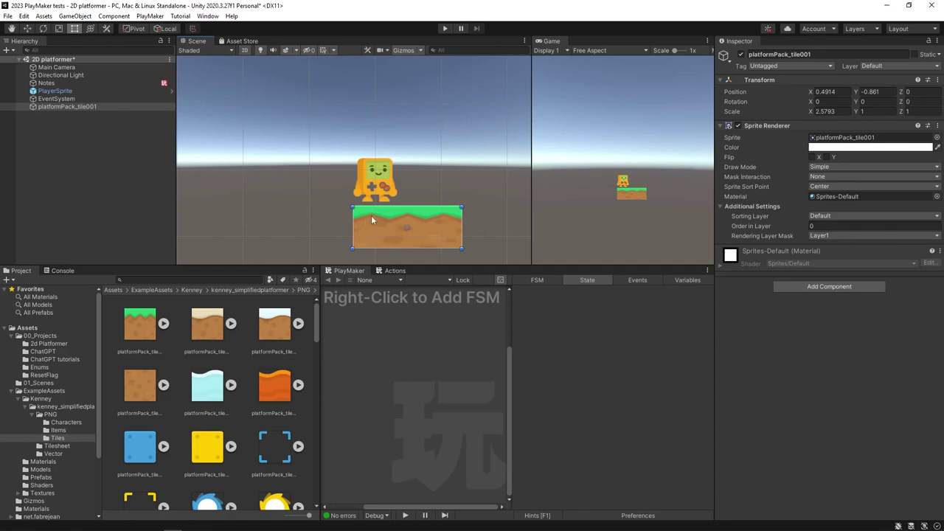
{"action": "left_click_drag", "start_coordinate": [354, 225], "coordinate": [320, 233]}
{"action": "key", "text": "ctrl+z"}
{"action": "key", "text": "ctrl+z"}
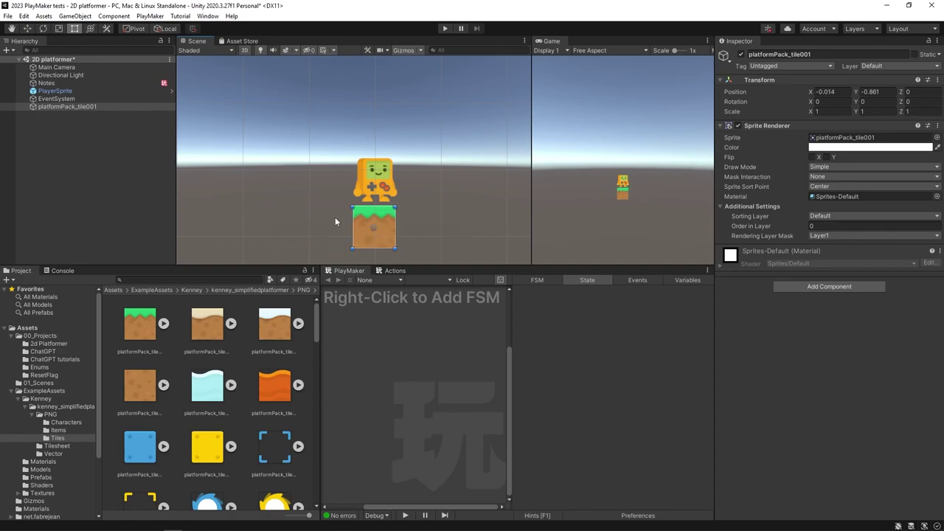
- Check the tile's X, Y and Z scale fields in the Inspector, leaving it at 1×1
{"action": "left_click", "coordinate": [836, 110]}
{"action": "left_click", "coordinate": [57, 108]}
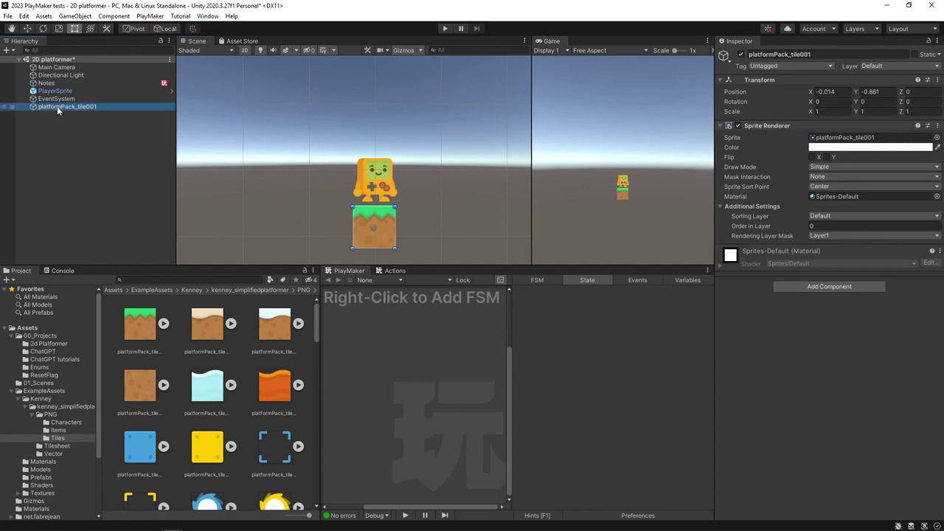
{"action": "left_click", "coordinate": [817, 111]}
{"action": "left_click", "coordinate": [888, 111]}
{"action": "left_click", "coordinate": [916, 111]}
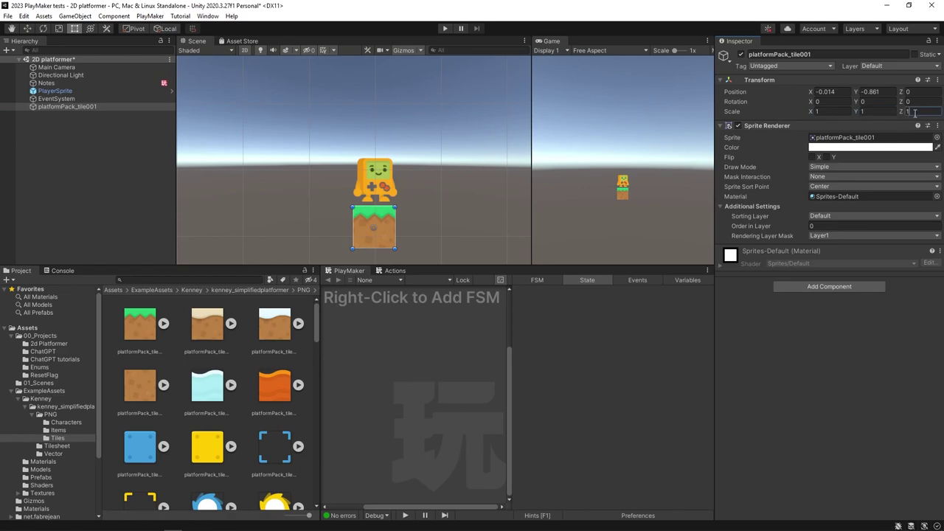
- Set the tile's Draw Mode to Tiled and widen it into a 13.81 by 0.61 ground strip
{"action": "left_click", "coordinate": [872, 167]}
{"action": "left_click", "coordinate": [836, 202]}
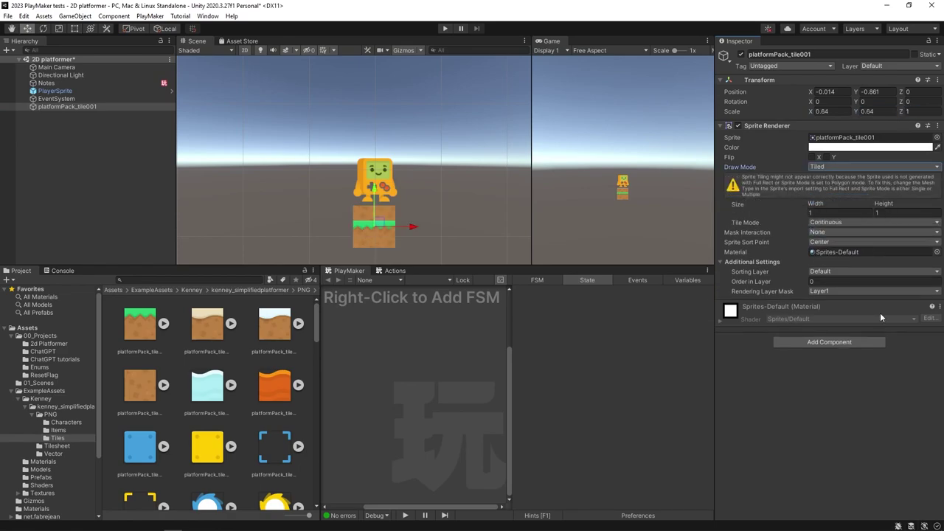
{"action": "left_click_drag", "start_coordinate": [882, 204], "coordinate": [56, 186]}
{"action": "scroll", "coordinate": [315, 208], "scroll_direction": "down", "scroll_amount": 5}
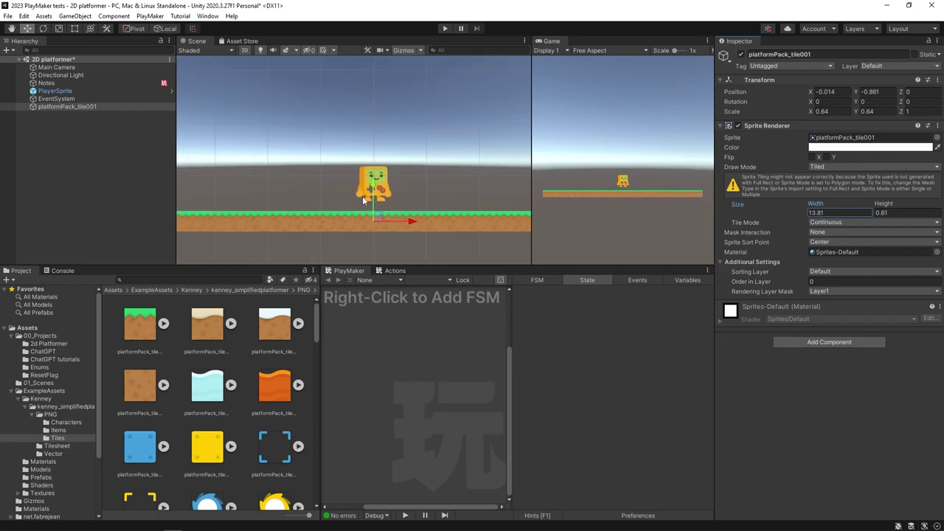
{"action": "middle_click_drag", "start_coordinate": [341, 166], "coordinate": [333, 178]}
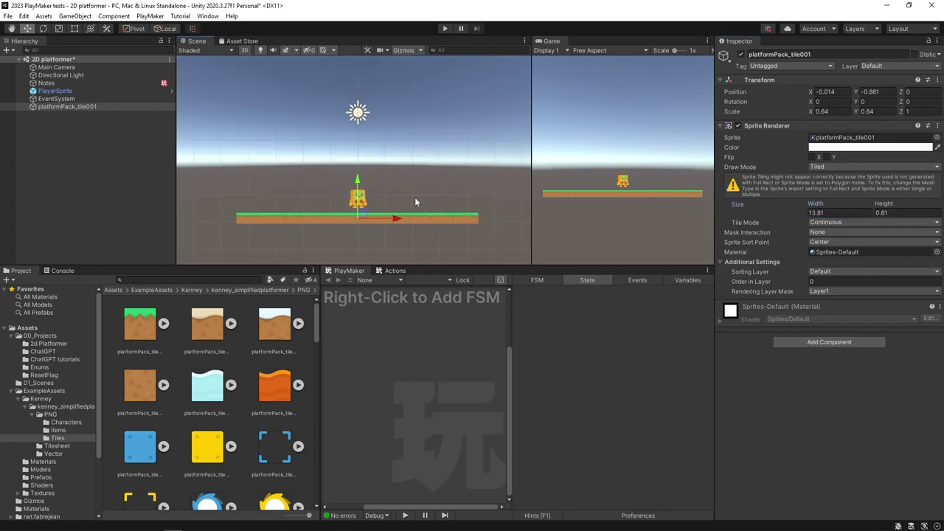
- Search the Add Component list for 'ri', then close it without adding anything
{"action": "left_click", "coordinate": [810, 344]}
{"action": "type", "text": "ri"}
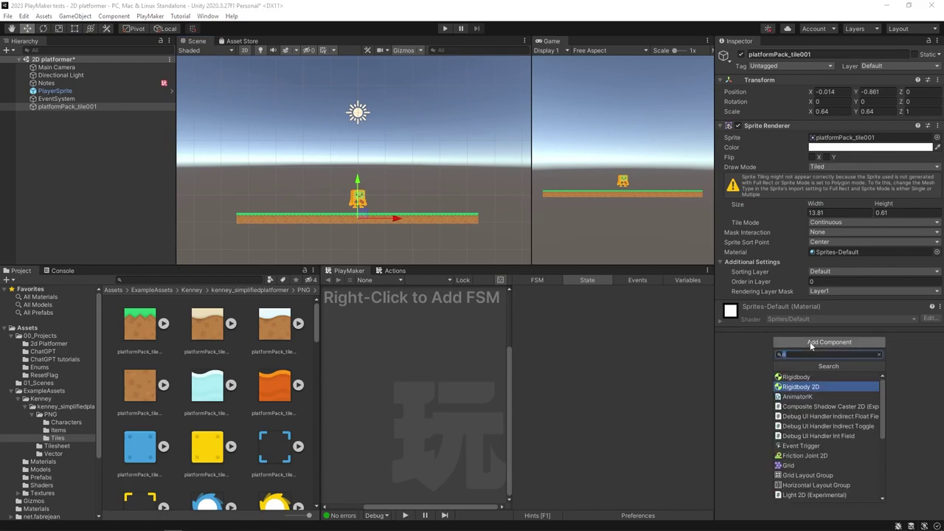
{"action": "left_click", "coordinate": [811, 344]}
- Add a Box Collider 2D and stretch its edges to 13.92 by 0.64, spanning both platform ends
{"action": "left_click", "coordinate": [815, 343]}
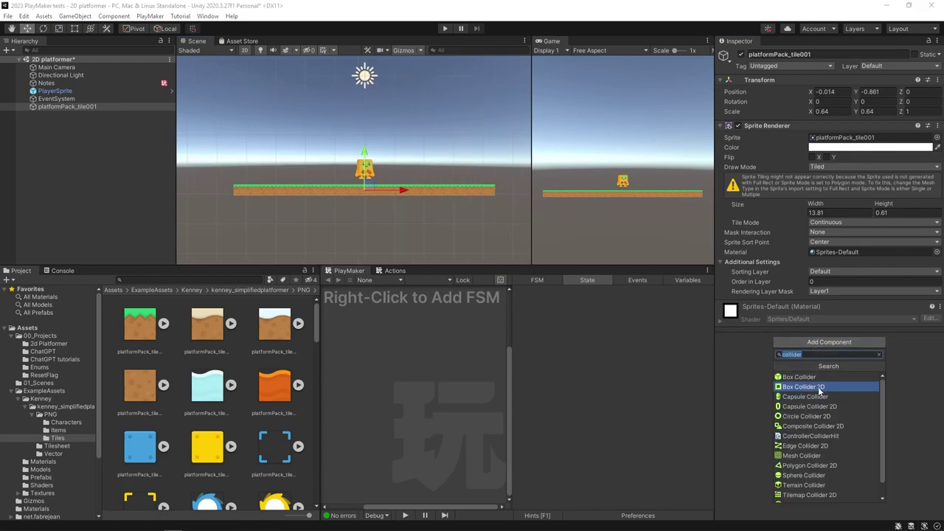
{"action": "left_click", "coordinate": [818, 388]}
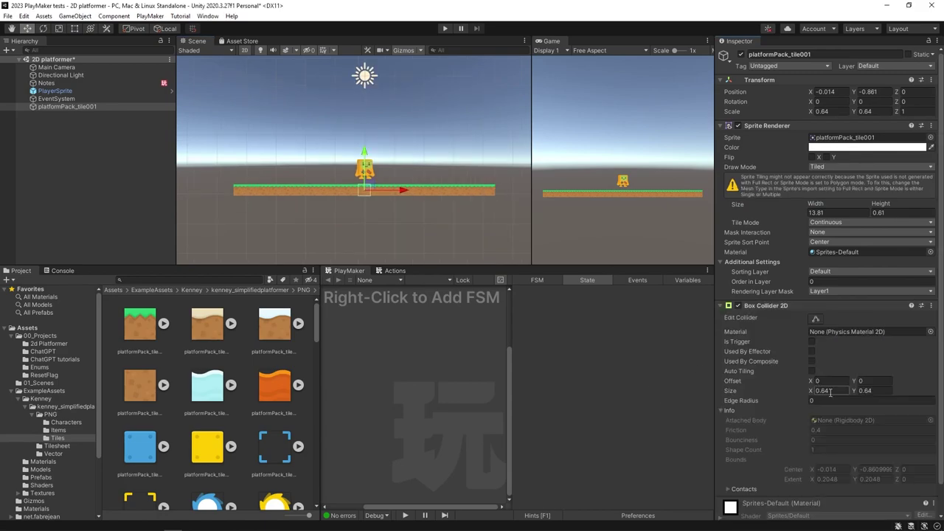
{"action": "left_click", "coordinate": [815, 319]}
{"action": "left_click_drag", "start_coordinate": [360, 192], "coordinate": [233, 192]}
{"action": "left_click_drag", "start_coordinate": [367, 189], "coordinate": [495, 181]}
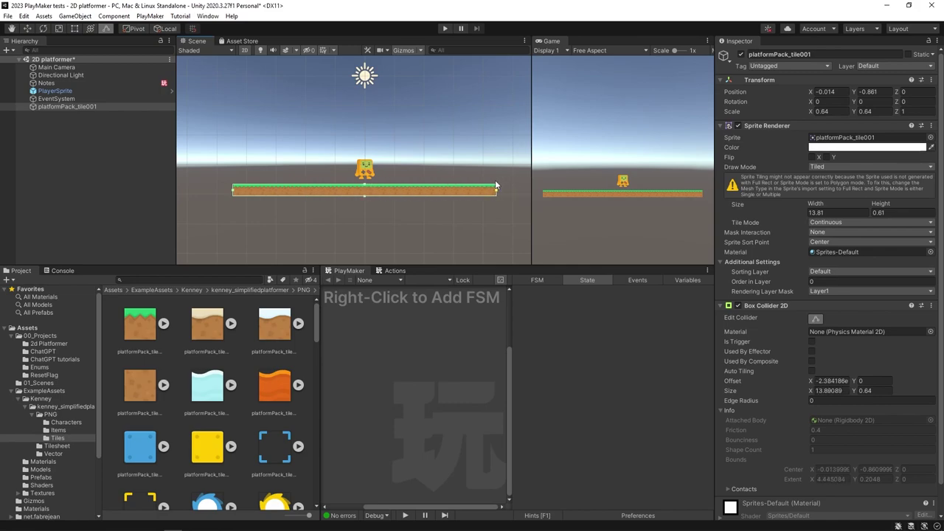
{"action": "scroll", "coordinate": [342, 191], "scroll_direction": "up", "scroll_amount": 2}
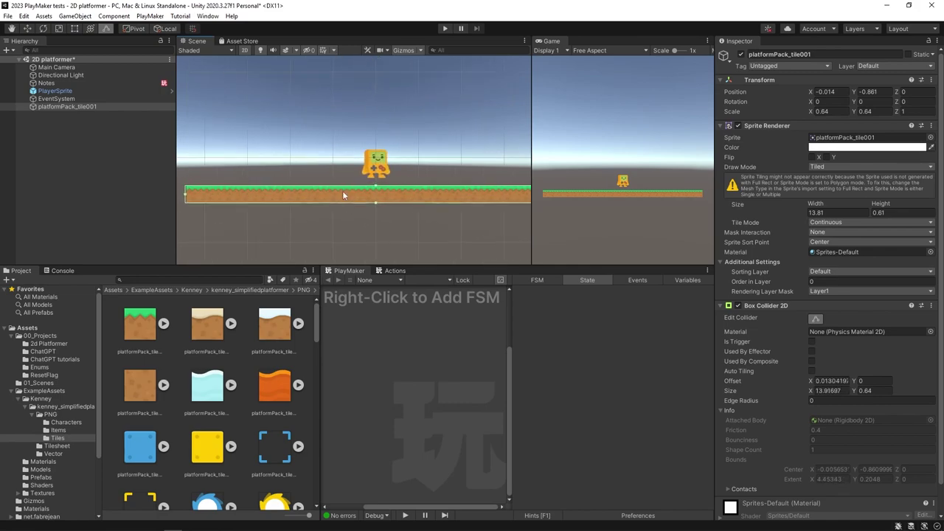
{"action": "mouse_move", "coordinate": [342, 190]}
{"action": "middle_mouse_down"}
{"action": "mouse_move", "coordinate": [312, 179]}
{"action": "mouse_move", "coordinate": [330, 183]}
{"action": "middle_mouse_up"}
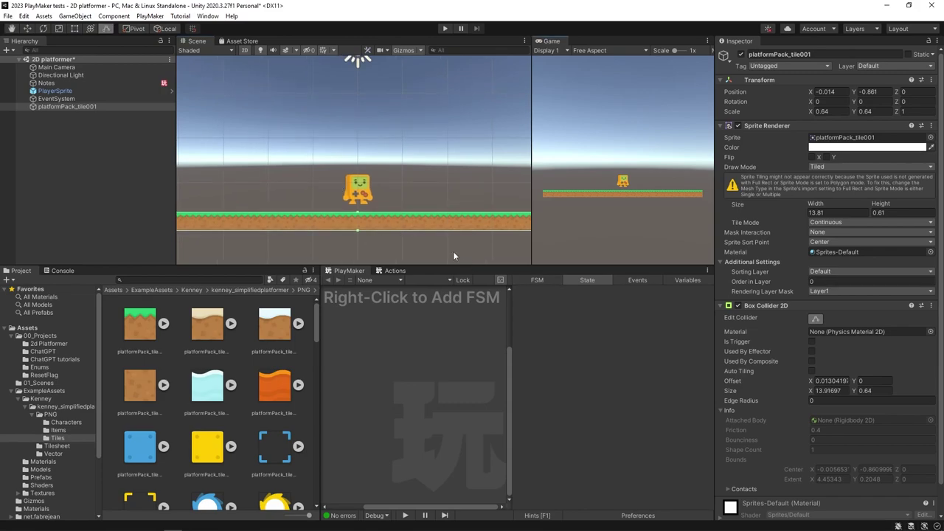
{"action": "key", "text": "ctrl+p"}
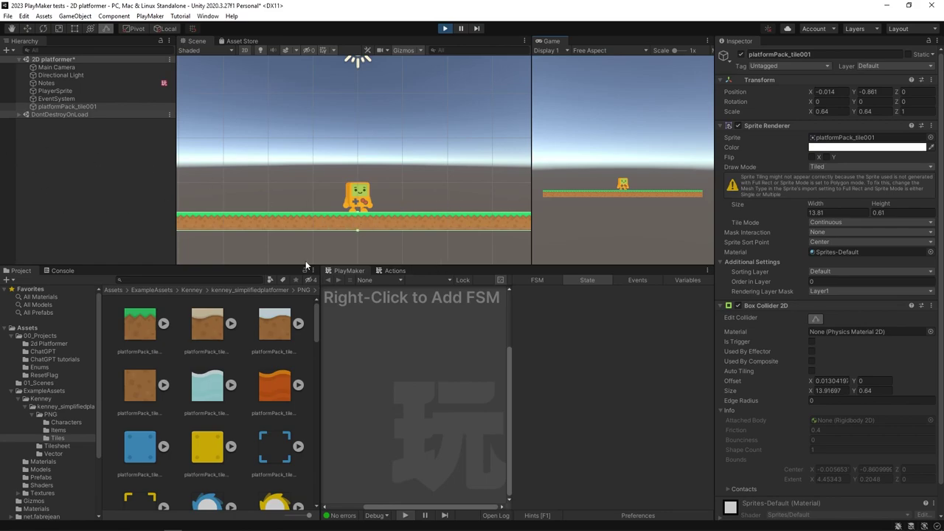
{"action": "left_click", "coordinate": [50, 91]}
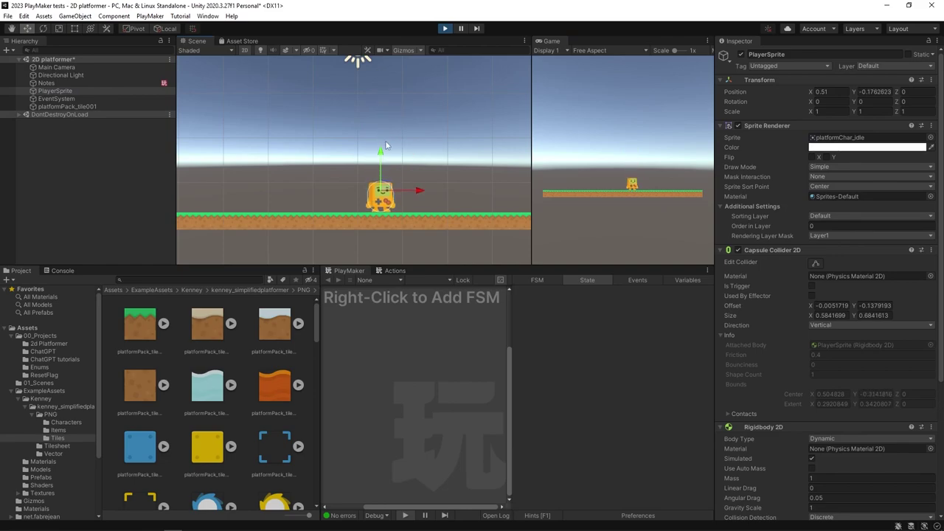
{"action": "left_click_drag", "start_coordinate": [377, 193], "coordinate": [339, 166]}
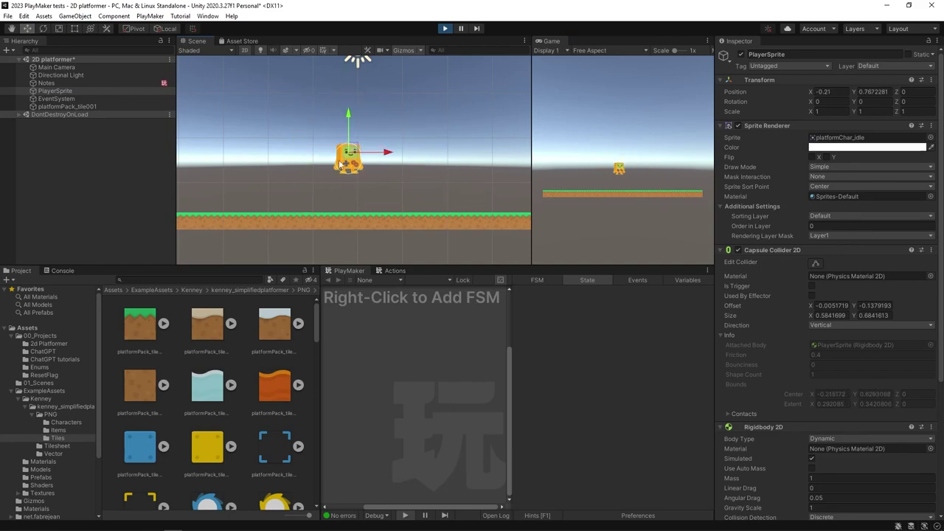
{"action": "left_click", "coordinate": [286, 227]}
{"action": "left_click_drag", "start_coordinate": [357, 213], "coordinate": [352, 133]}
{"action": "key", "text": "ctrl+p"}
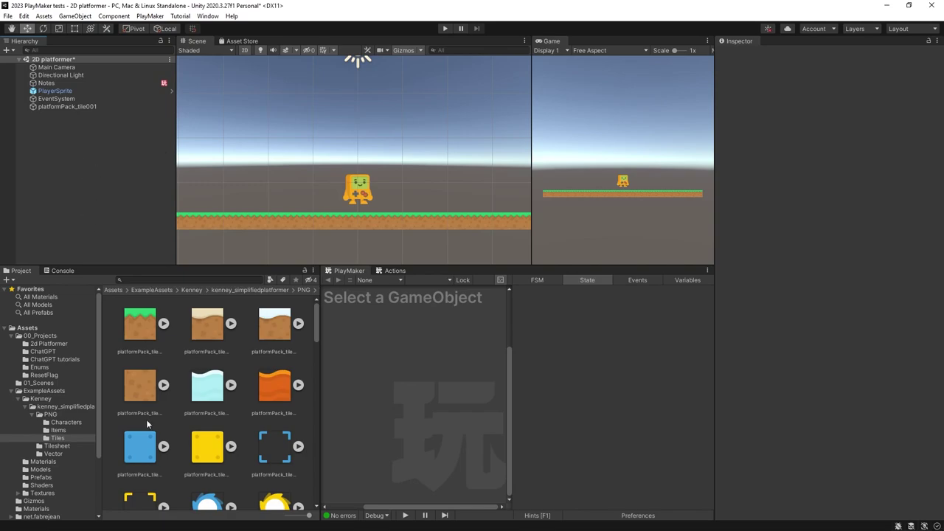
- Open the PlayerSprite prefab from the 2d Platformer folder and select the PlayerSprite object
{"action": "left_click", "coordinate": [50, 344]}
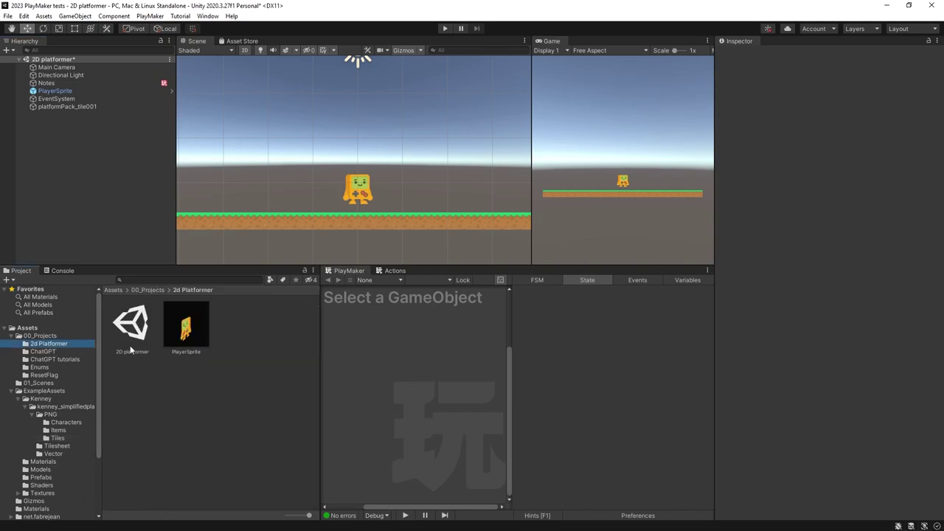
{"action": "double_click", "coordinate": [193, 351]}
{"action": "left_click", "coordinate": [245, 387]}
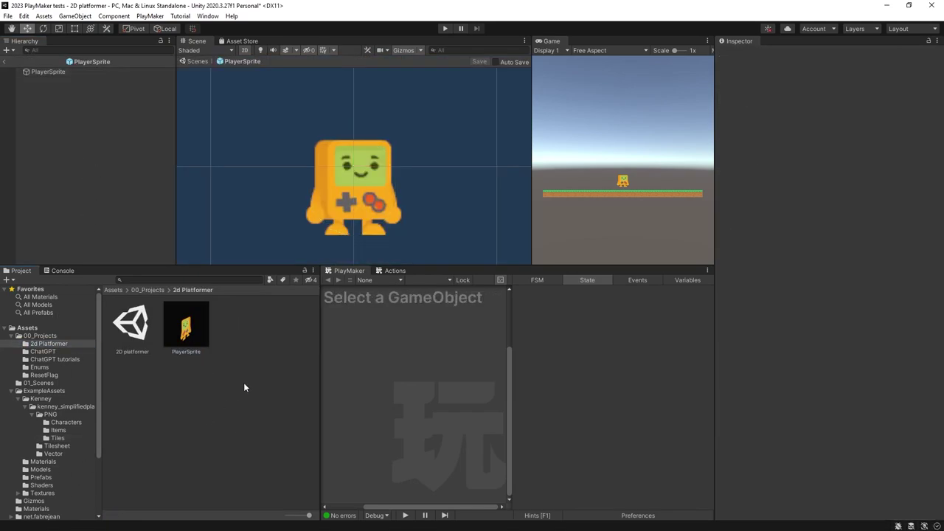
{"action": "left_click", "coordinate": [68, 74]}
{"action": "scroll", "coordinate": [746, 351], "scroll_direction": "down", "scroll_amount": 5}
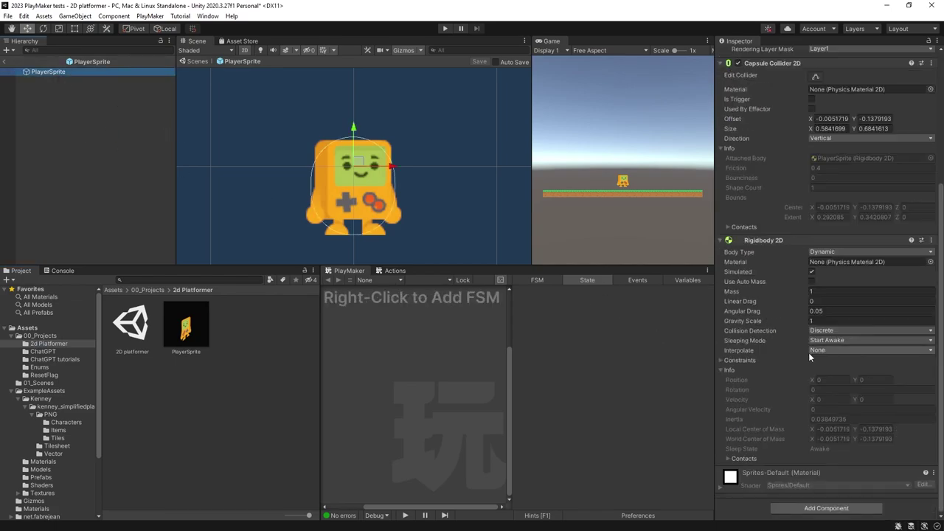
- Add a PlayMakerFSM component searched with 'fsm' and name the FSM Move
{"action": "left_click", "coordinate": [801, 509]}
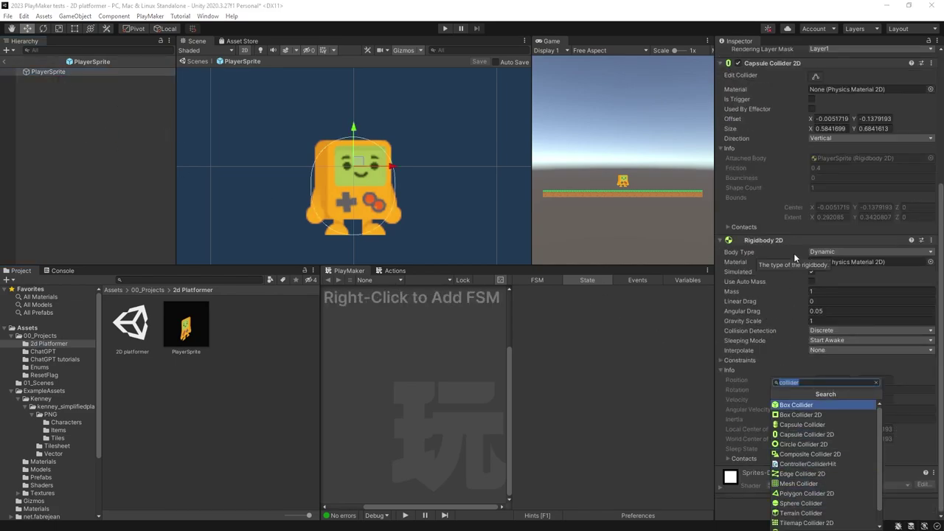
{"action": "type", "text": "fsm"}
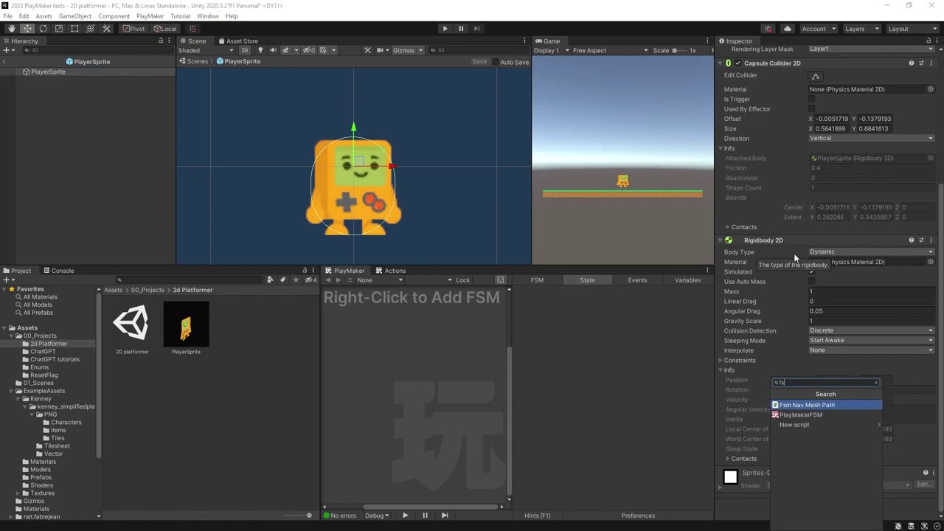
{"action": "key", "text": "Return"}
{"action": "left_click", "coordinate": [778, 447]}
{"action": "type", "text": "Move"}
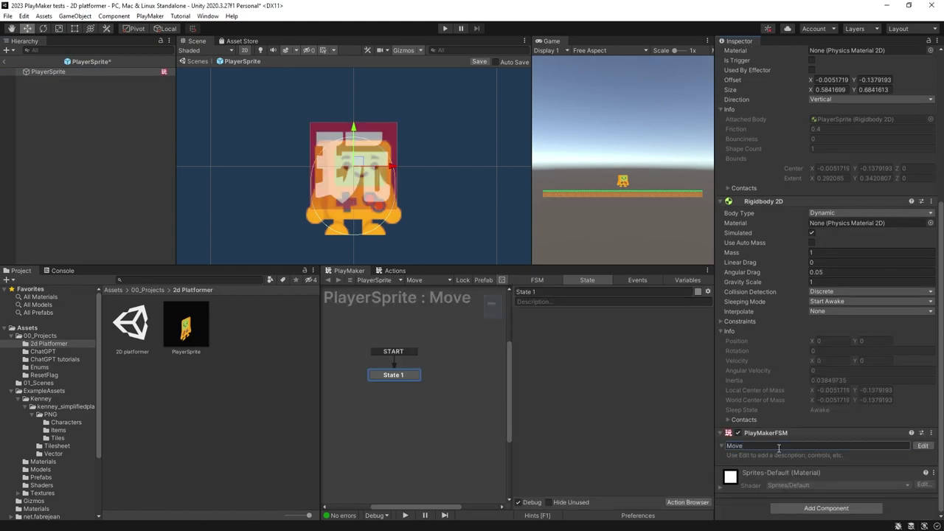
{"action": "key", "text": "Return"}
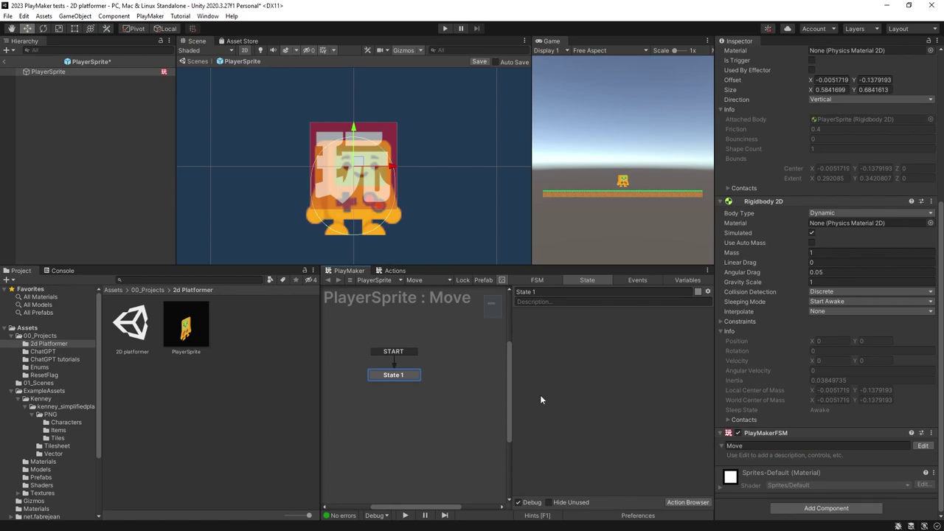
- Dock the Actions tab beside the state graph and rename State 1 to init
{"action": "left_click_drag", "start_coordinate": [317, 330], "coordinate": [173, 321]}
{"action": "left_click_drag", "start_coordinate": [242, 268], "coordinate": [759, 311]}
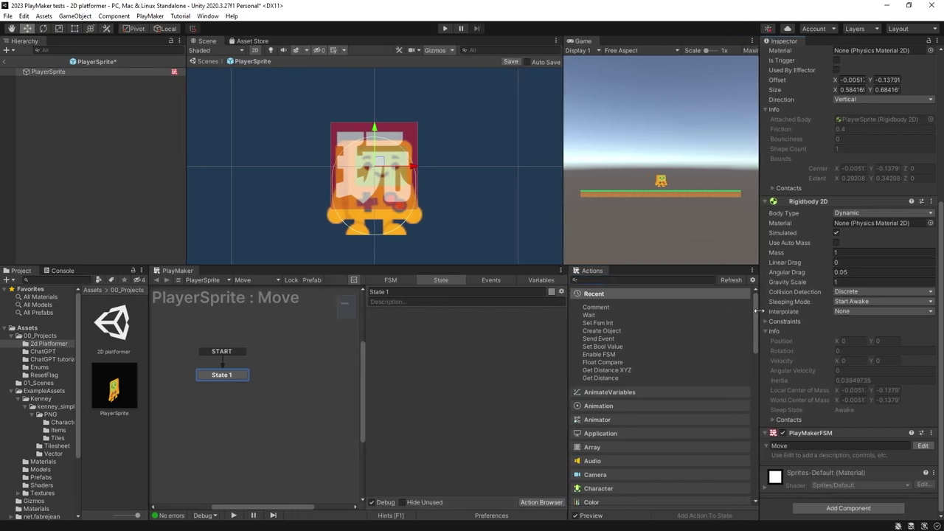
{"action": "left_click", "coordinate": [457, 290]}
{"action": "type", "text": "init"}
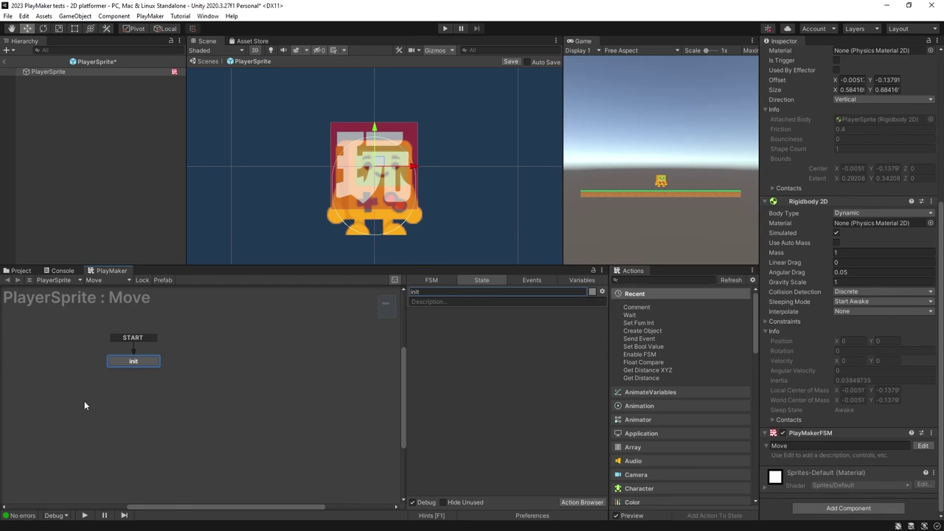
{"action": "mouse_move", "coordinate": [122, 364]}
{"action": "left_mouse_down"}
{"action": "mouse_move", "coordinate": [175, 361]}
{"action": "mouse_move", "coordinate": [214, 391]}
{"action": "mouse_move", "coordinate": [178, 383]}
{"action": "left_mouse_up"}
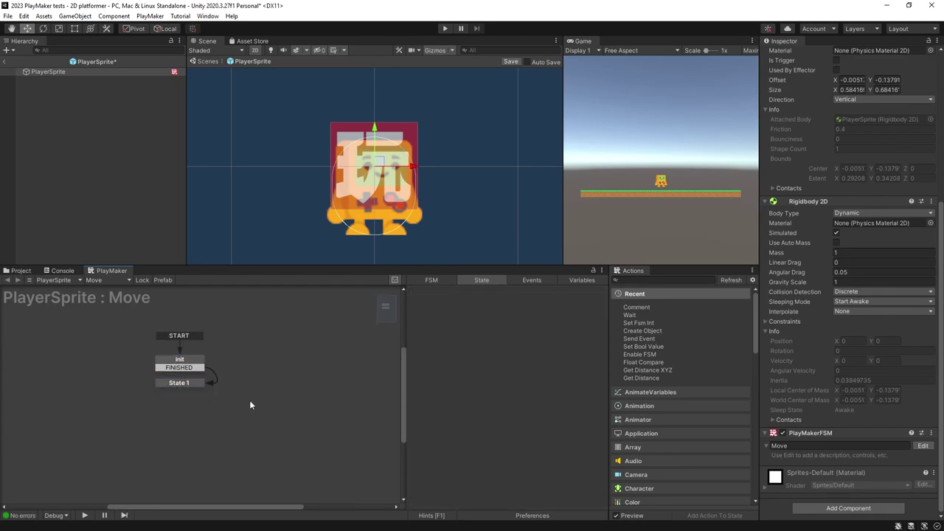
- Rename the new state reached by FINISHED to idle
{"action": "left_click", "coordinate": [179, 382]}
{"action": "left_click", "coordinate": [474, 290]}
{"action": "type", "text": "idle"}
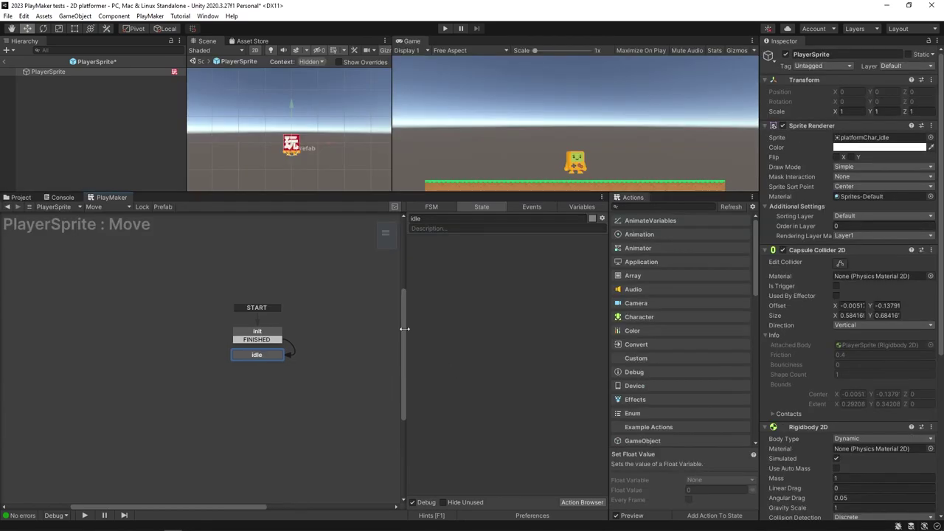
- Search the Action Browser for 'get key' and add Get Key Down to the idle state
{"action": "left_click", "coordinate": [648, 205]}
{"action": "type", "text": "get key"}
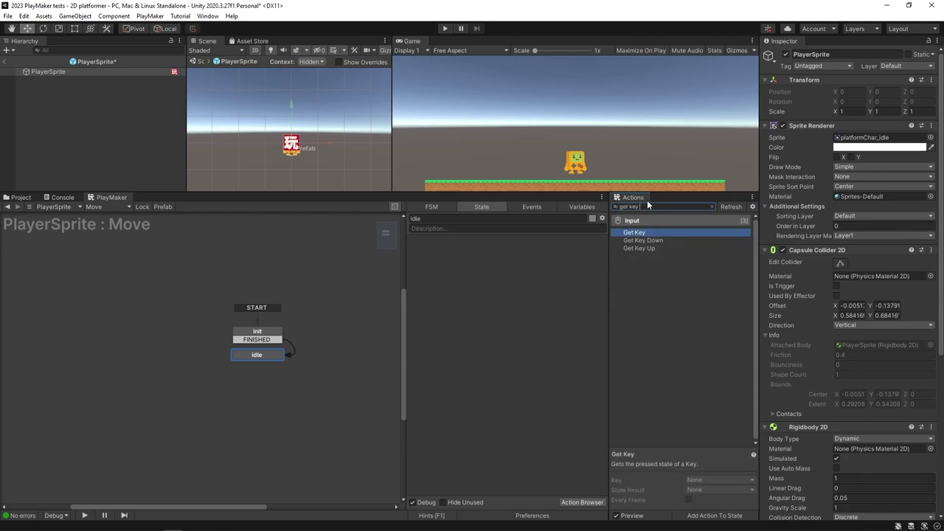
{"action": "key", "text": "Down"}
{"action": "key", "text": "Return"}
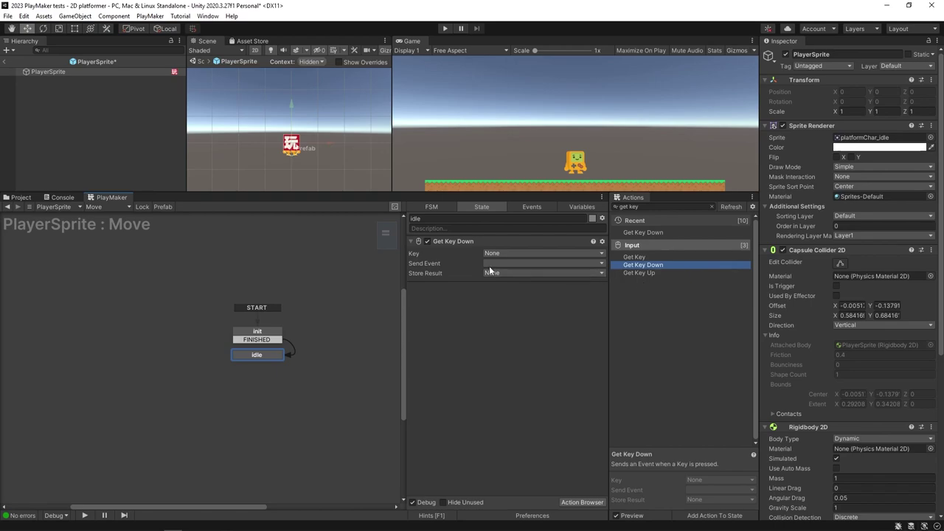
- Preview the Get Key, Get Key Down and Get Key Up descriptions, browse Get Button actions, then clear the search
{"action": "left_click", "coordinate": [639, 259]}
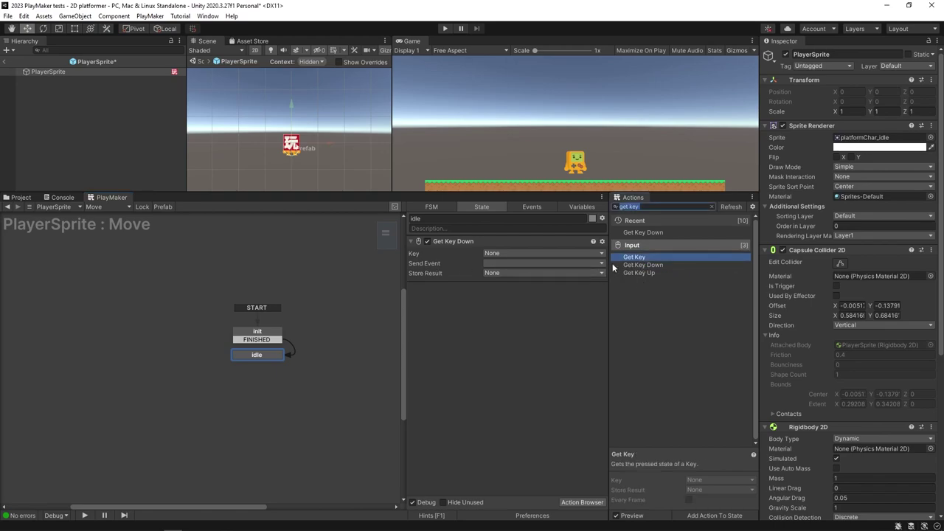
{"action": "left_click", "coordinate": [638, 265]}
{"action": "left_click", "coordinate": [640, 274]}
{"action": "left_click", "coordinate": [465, 321]}
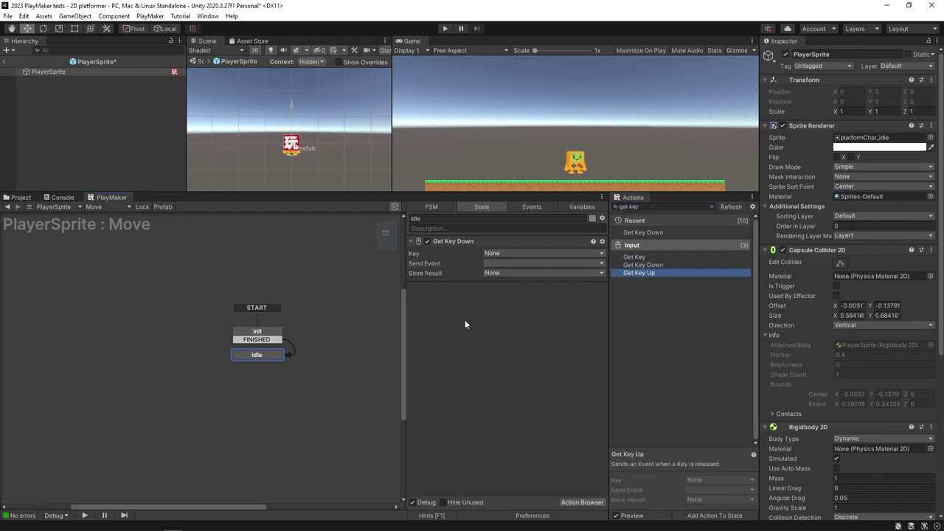
{"action": "left_click", "coordinate": [657, 207]}
{"action": "type", "text": "get button"}
{"action": "key", "text": "Down"}
{"action": "key", "text": "Down"}
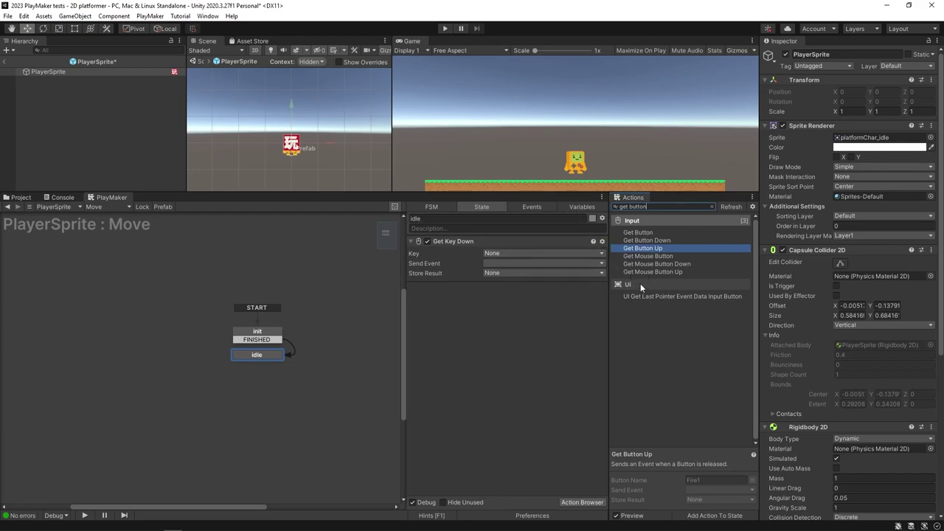
{"action": "key", "text": "Escape"}
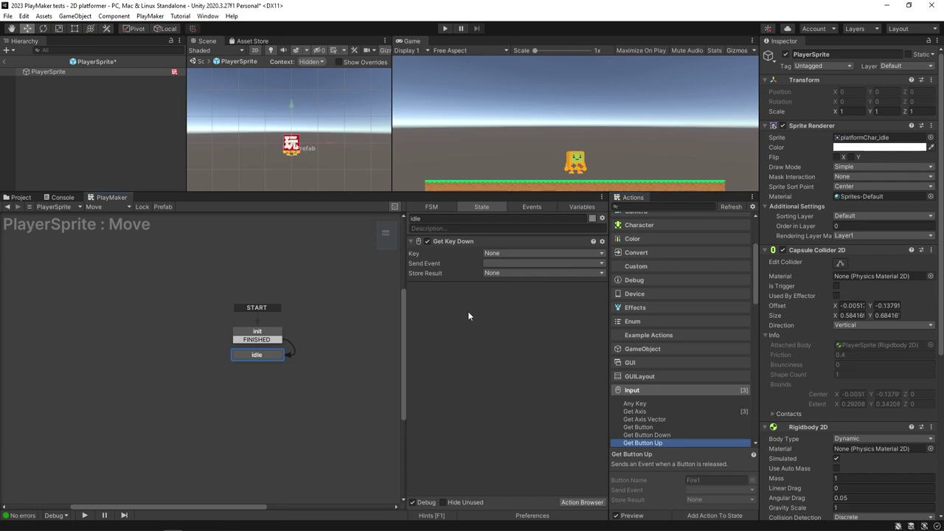
- Set the first Get Key Down to Left Arrow, duplicate it, and set the copy to Right Arrow
{"action": "left_click", "coordinate": [501, 253]}
{"action": "key", "text": "l"}
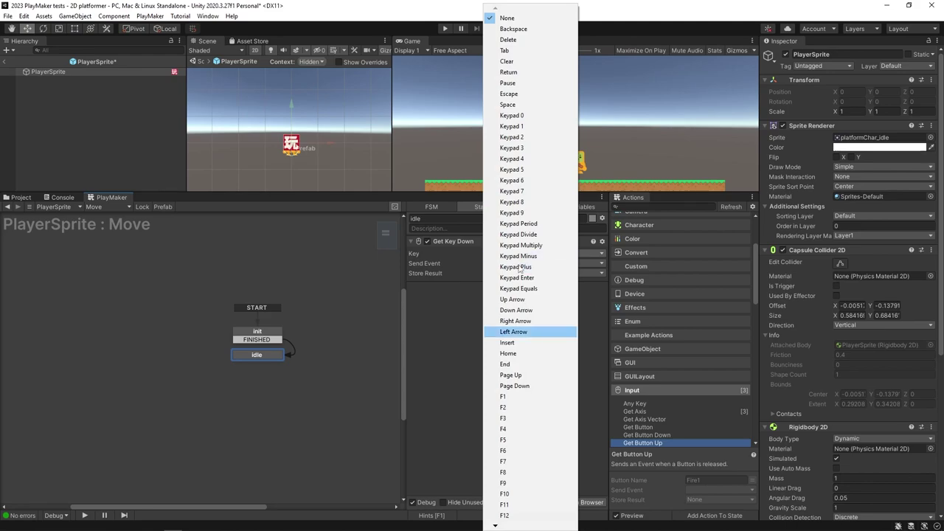
{"action": "left_click", "coordinate": [512, 333]}
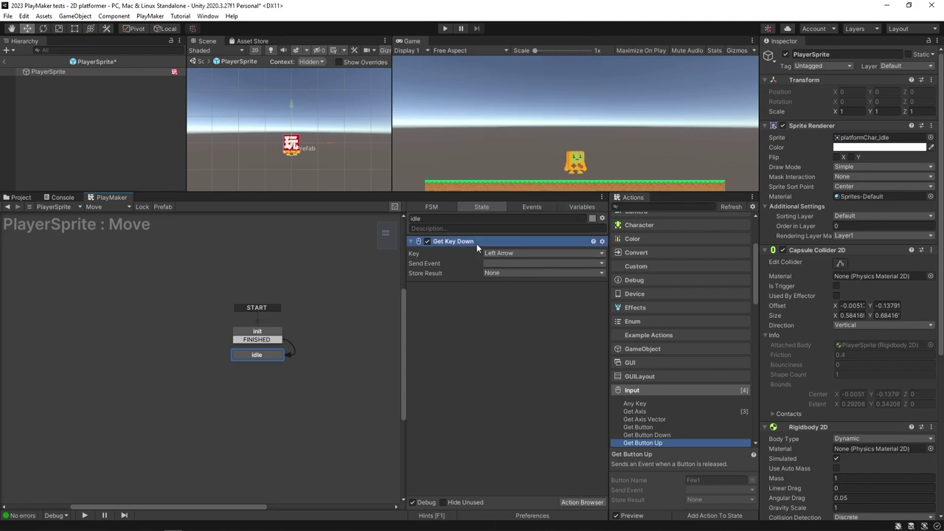
{"action": "key", "text": "ctrl+c"}
{"action": "key", "text": "ctrl+v"}
{"action": "left_click", "coordinate": [512, 297]}
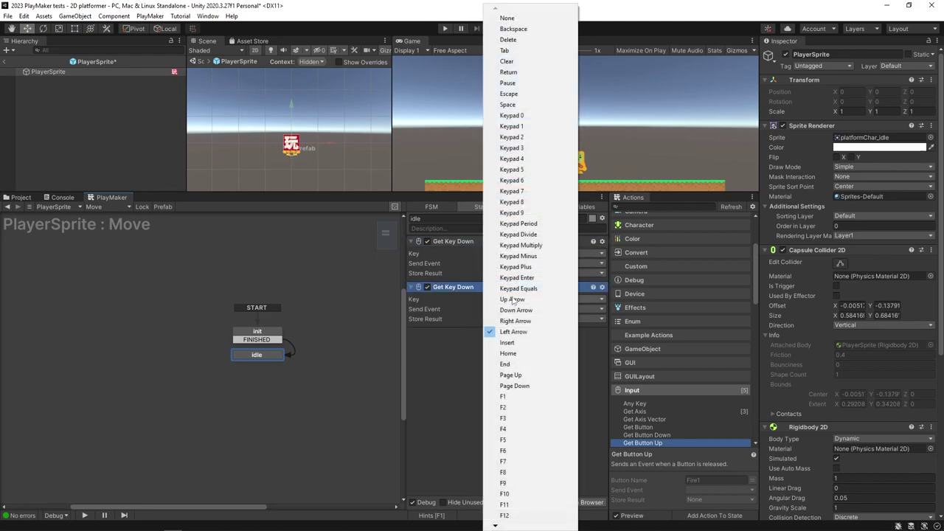
{"action": "left_click", "coordinate": [516, 320]}
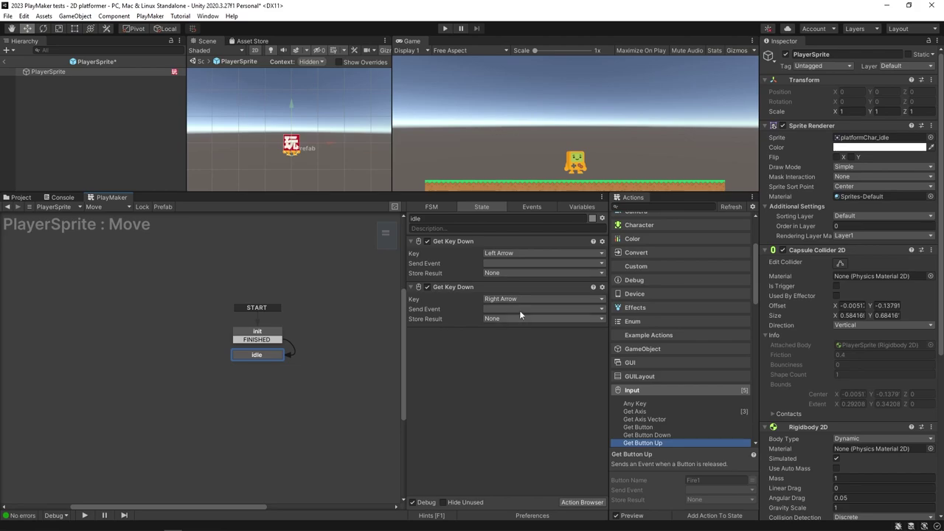
- Duplicate both Get Key Down actions and set the third action's key to A
{"action": "left_click", "coordinate": [448, 286]}
{"action": "left_click", "coordinate": [448, 243], "text": "ctrl"}
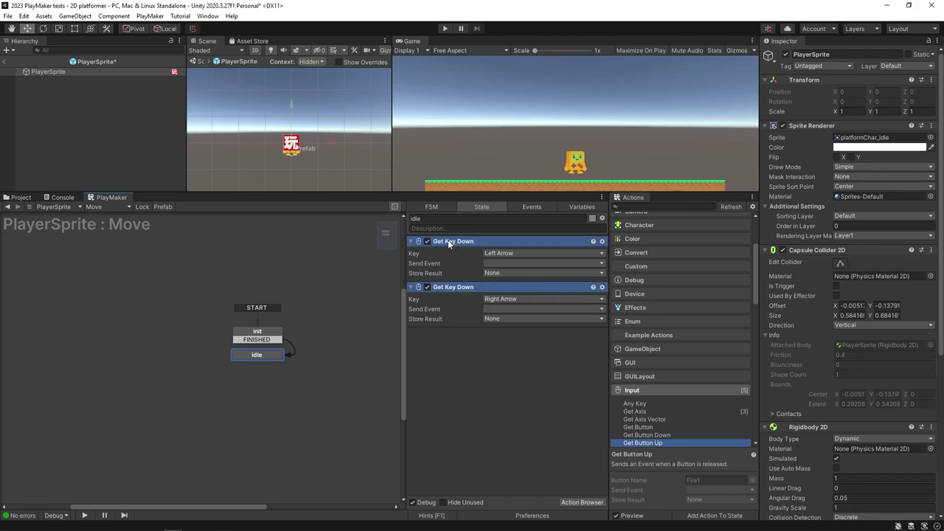
{"action": "key", "text": "ctrl+c"}
{"action": "key", "text": "ctrl+v"}
{"action": "left_click", "coordinate": [491, 347]}
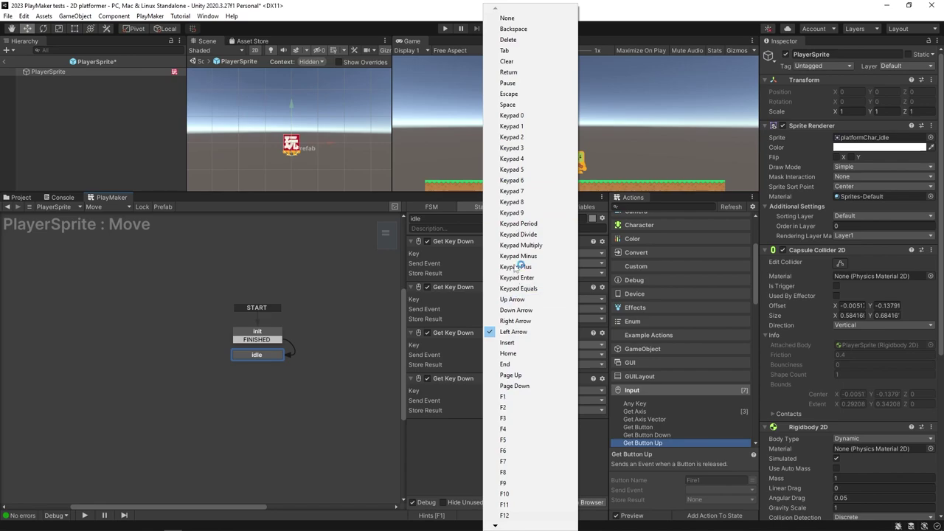
{"action": "scroll", "coordinate": [516, 269], "scroll_direction": "down", "scroll_amount": 2}
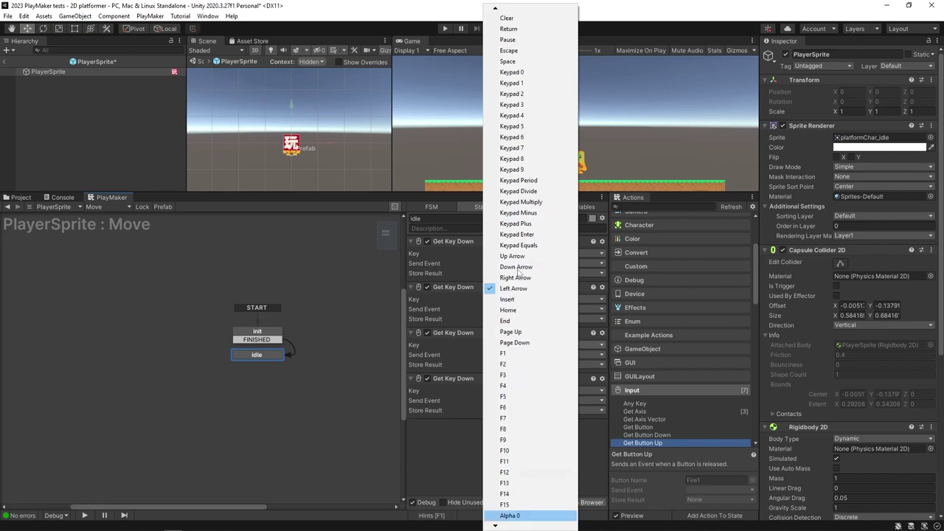
{"action": "key", "text": "Down"}
{"action": "key", "text": "Down"}
{"action": "key", "text": "Down"}
{"action": "key", "text": "Down"}
{"action": "key", "text": "Down"}
{"action": "key", "text": "Down"}
{"action": "key", "text": "Down"}
{"action": "key", "text": "Down"}
{"action": "key", "text": "Down"}
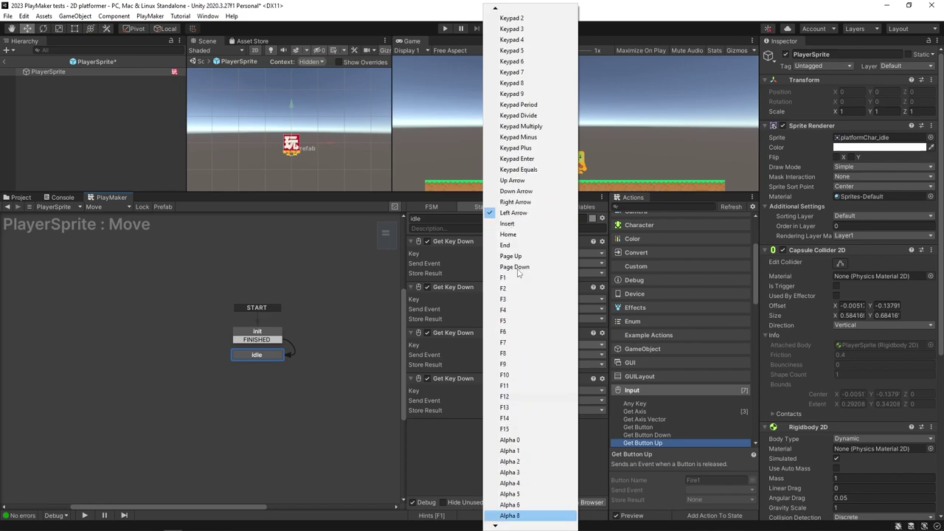
{"action": "key", "text": "Down"}
{"action": "key", "text": "Down"}
{"action": "key", "text": "Down"}
{"action": "key", "text": "Down"}
{"action": "key", "text": "Down"}
{"action": "key", "text": "Down"}
{"action": "key", "text": "Down"}
{"action": "key", "text": "Down"}
{"action": "key", "text": "Down"}
{"action": "key", "text": "Down"}
{"action": "key", "text": "Down"}
{"action": "key", "text": "Down"}
{"action": "key", "text": "Down"}
{"action": "key", "text": "Down"}
{"action": "key", "text": "Down"}
{"action": "key", "text": "Down"}
{"action": "key", "text": "Down"}
{"action": "key", "text": "Down"}
{"action": "key", "text": "Down"}
{"action": "key", "text": "Down"}
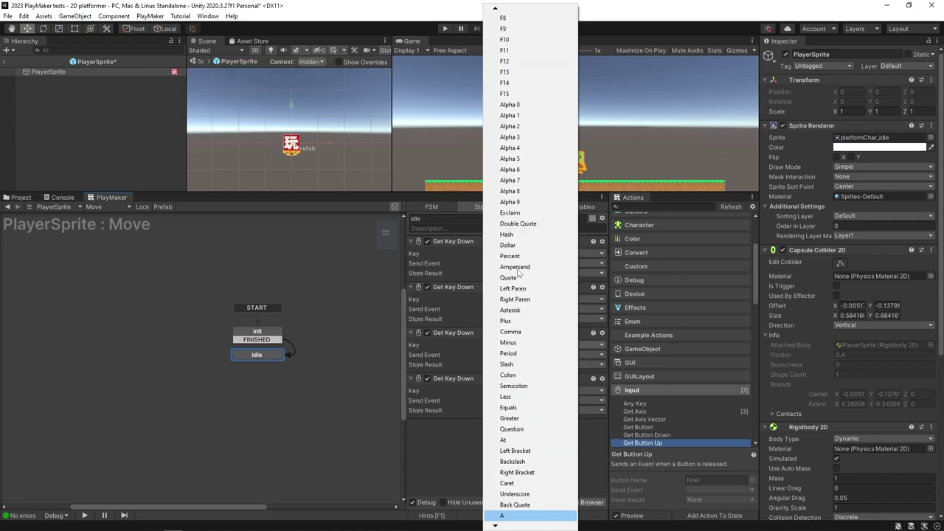
{"action": "key", "text": "Return"}
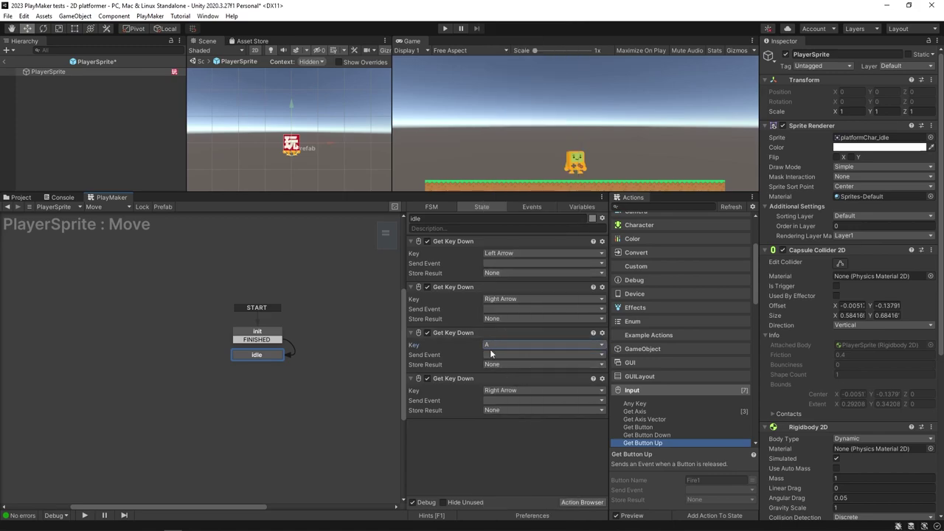
- Set the fourth Get Key Down action's key to D
{"action": "left_click", "coordinate": [509, 394]}
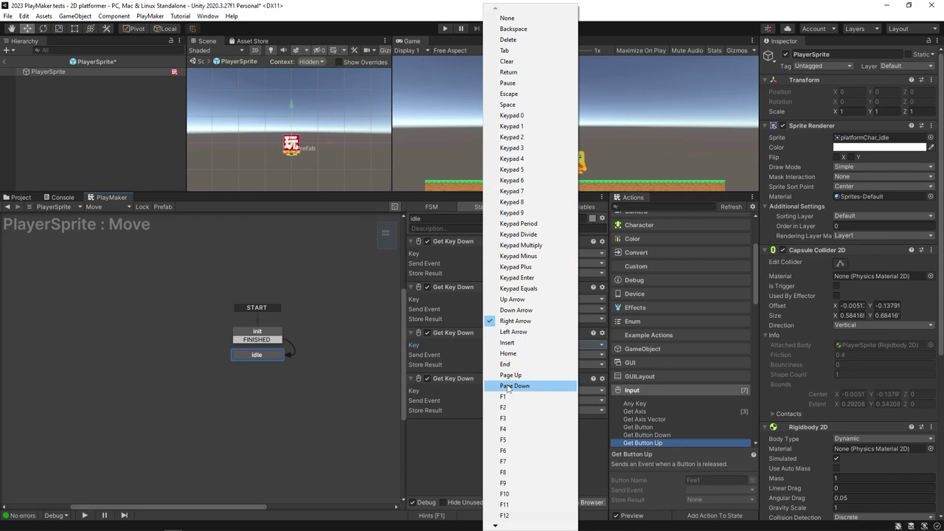
{"action": "scroll", "coordinate": [525, 364], "scroll_direction": "down", "scroll_amount": 5}
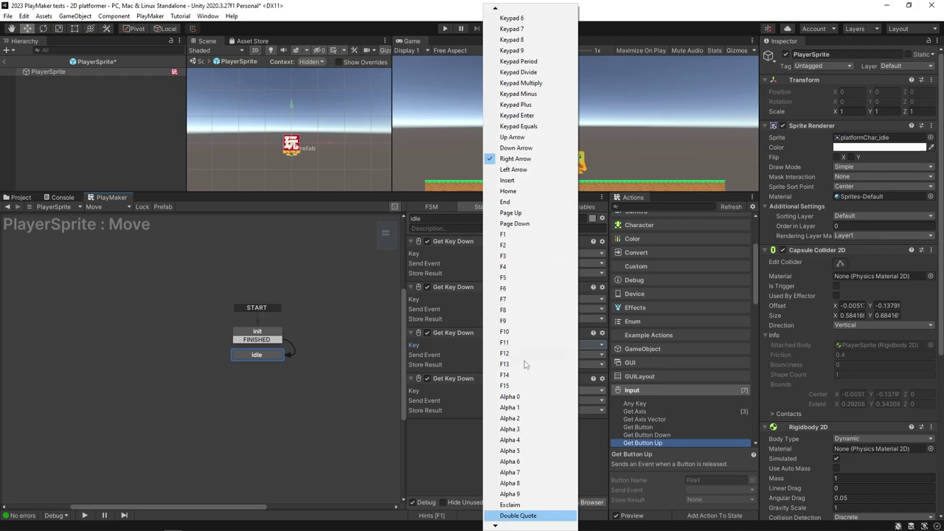
{"action": "scroll", "coordinate": [524, 364], "scroll_direction": "down", "scroll_amount": 10}
{"action": "left_click", "coordinate": [523, 360]}
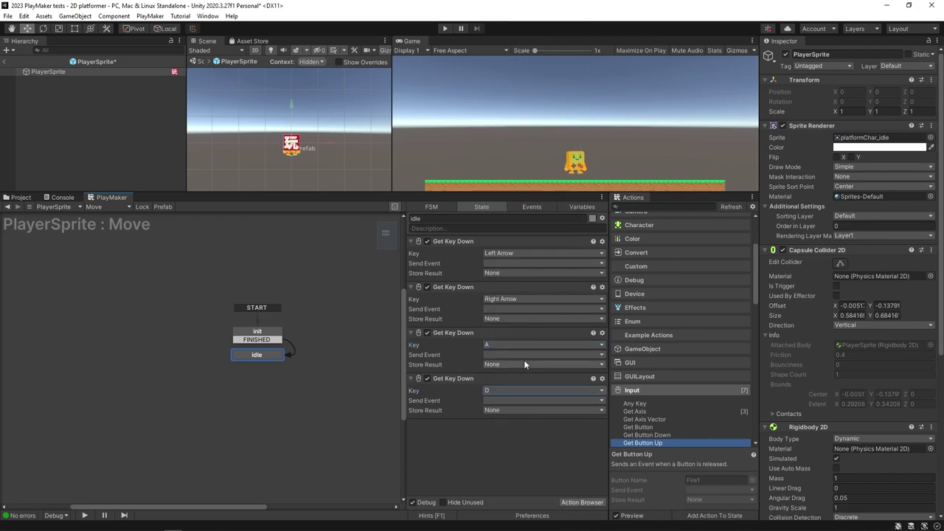